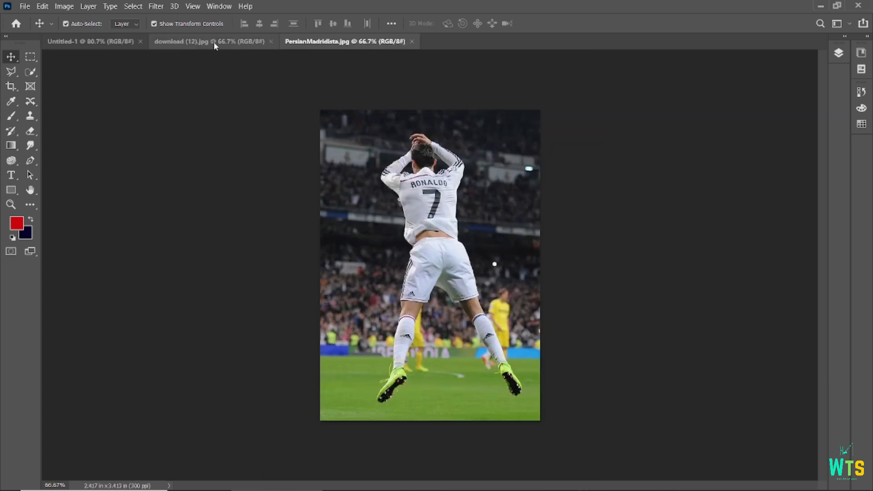
Bring the marble texture from download (12).jpg into Untitled-1 and scale it up to cover the whole canvas
{"action": "left_click", "coordinate": [214, 41]}
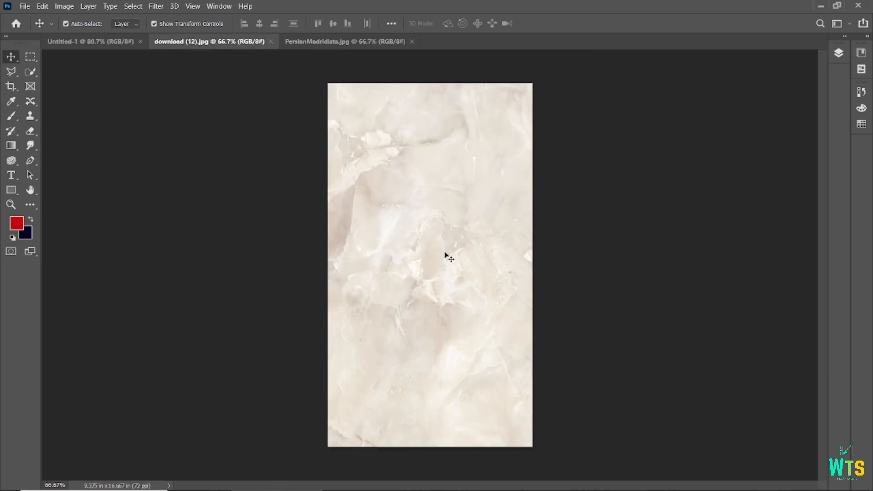
{"action": "left_click_drag", "start_coordinate": [226, 115], "coordinate": [426, 262]}
{"action": "scroll", "coordinate": [414, 255], "scroll_direction": "down", "scroll_amount": 2}
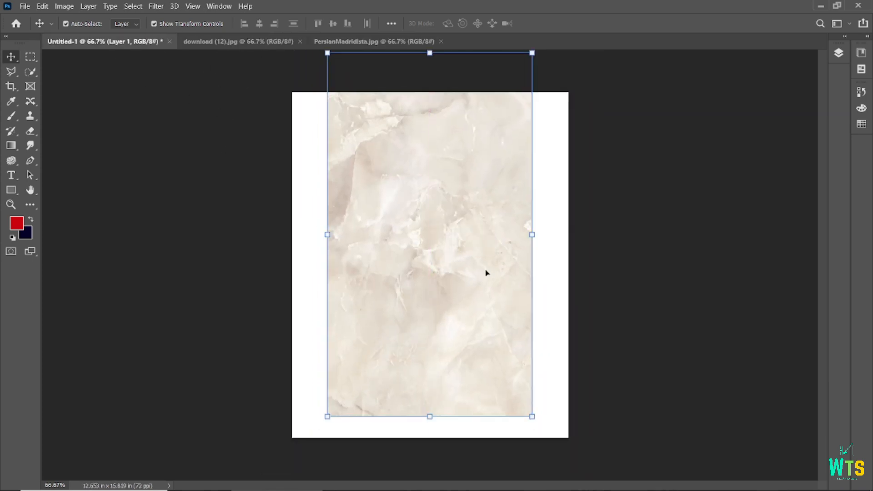
{"action": "scroll", "coordinate": [523, 402], "scroll_direction": "down", "scroll_amount": 1}
{"action": "left_click_drag", "start_coordinate": [523, 403], "coordinate": [560, 469]}
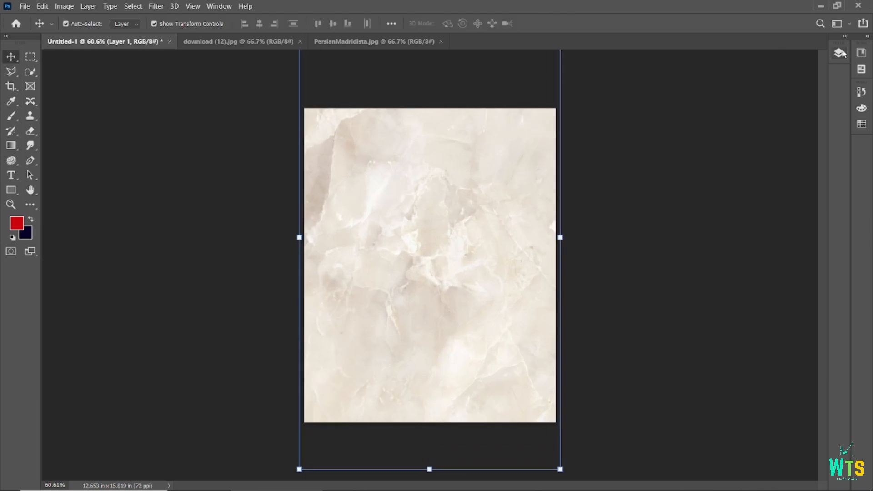
Show the document's layers and unlock the Background layer of PersianMadridista.jpg
{"action": "left_click_drag", "start_coordinate": [796, 48], "coordinate": [773, 38]}
{"action": "left_click", "coordinate": [793, 41]}
{"action": "left_click", "coordinate": [677, 207]}
{"action": "left_click", "coordinate": [314, 41]}
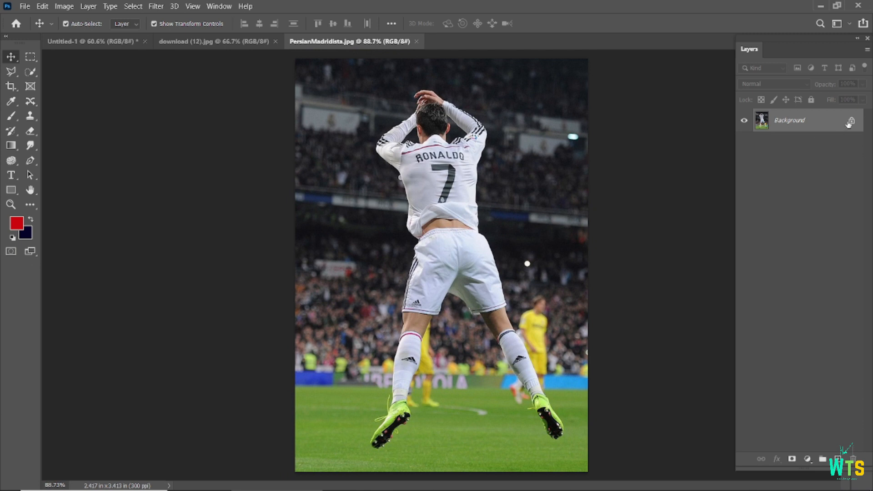
{"action": "left_click", "coordinate": [219, 173]}
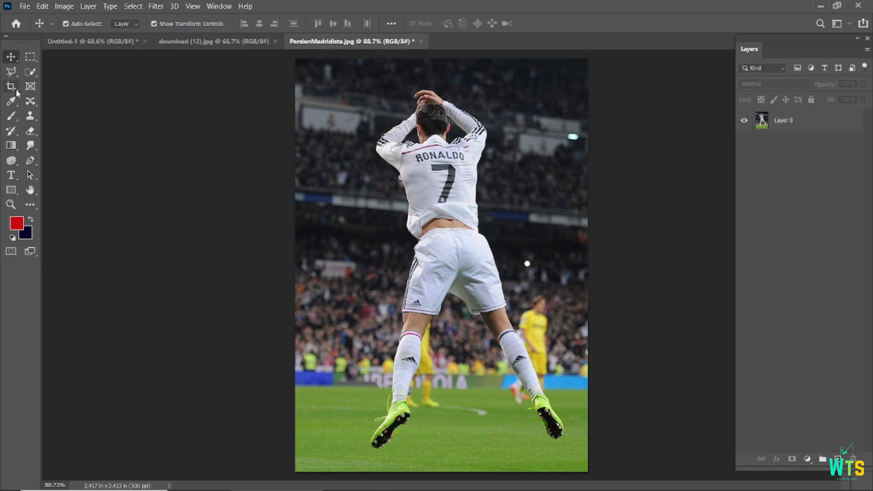
In Untitled-1, add a new layer above the marble texture and fill it with white
{"action": "left_click", "coordinate": [76, 47]}
{"action": "left_click", "coordinate": [448, 238]}
{"action": "left_click", "coordinate": [840, 379]}
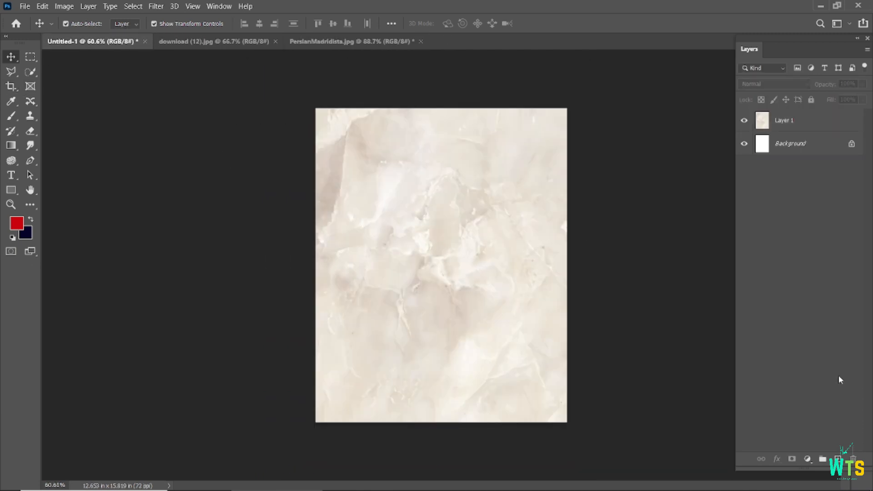
{"action": "left_click", "coordinate": [837, 459]}
{"action": "left_click", "coordinate": [17, 223]}
{"action": "left_click", "coordinate": [571, 283]}
{"action": "left_click", "coordinate": [831, 277]}
{"action": "key", "text": "alt+BackSpace"}
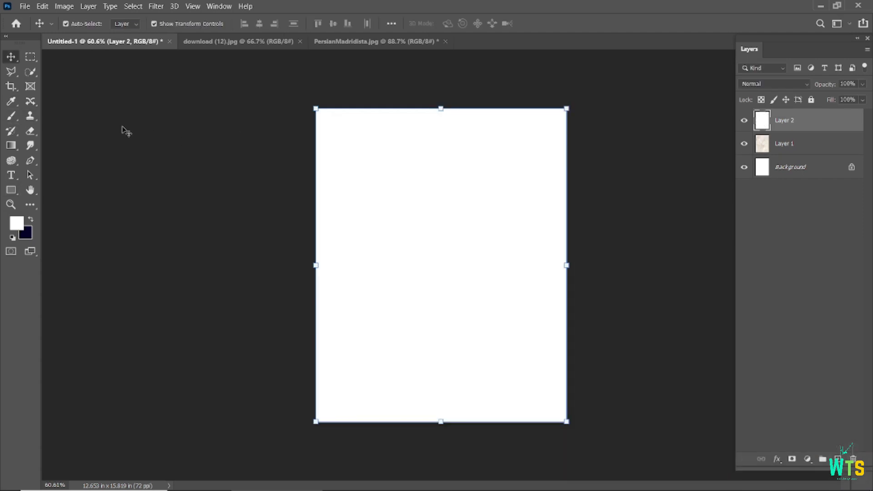
Set the white layer's blend mode to Soft Light
{"action": "left_click", "coordinate": [805, 85]}
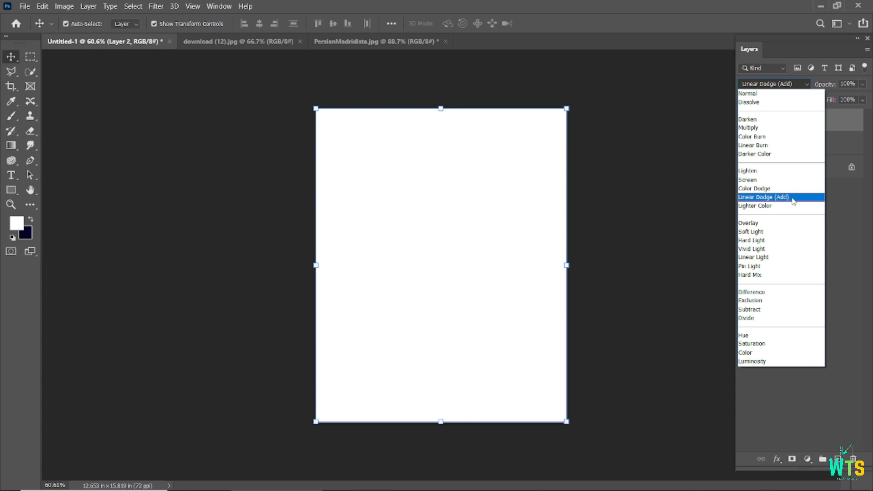
{"action": "left_click", "coordinate": [791, 231]}
{"action": "left_click", "coordinate": [637, 286]}
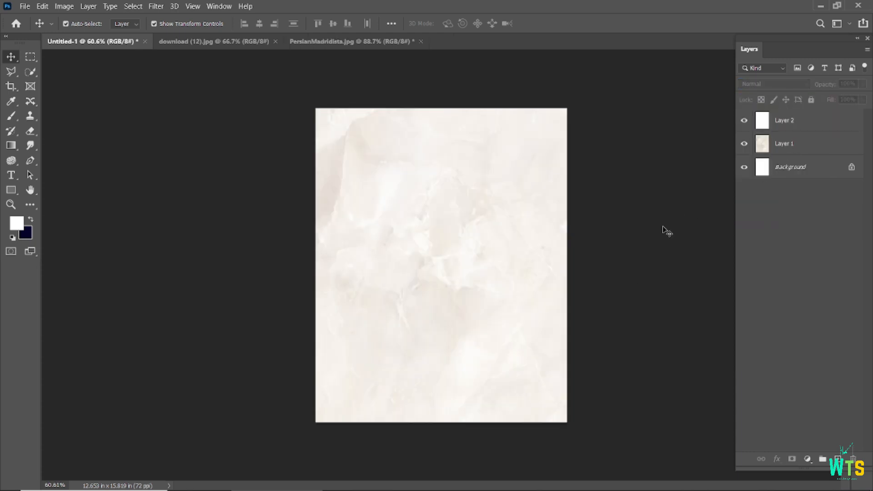
Set up the Type tool with the Anton font and a dark grey text colour
{"action": "left_click", "coordinate": [14, 177]}
{"action": "left_click", "coordinate": [164, 22]}
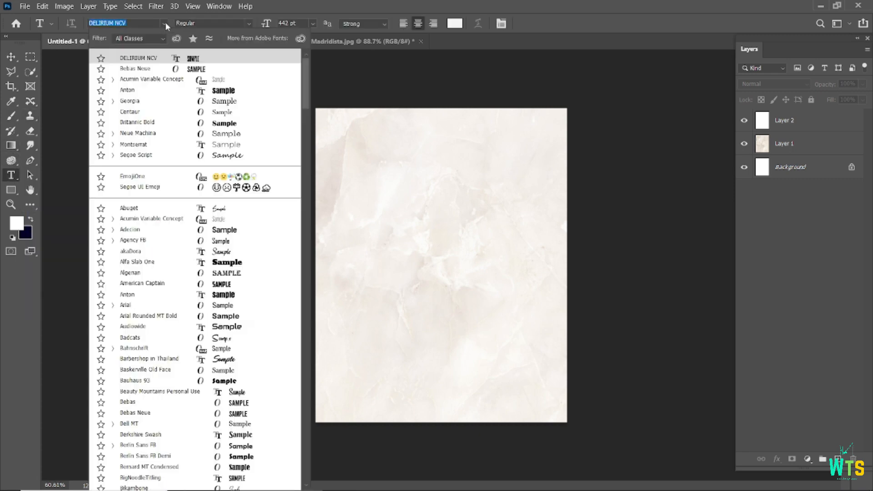
{"action": "left_click", "coordinate": [241, 94]}
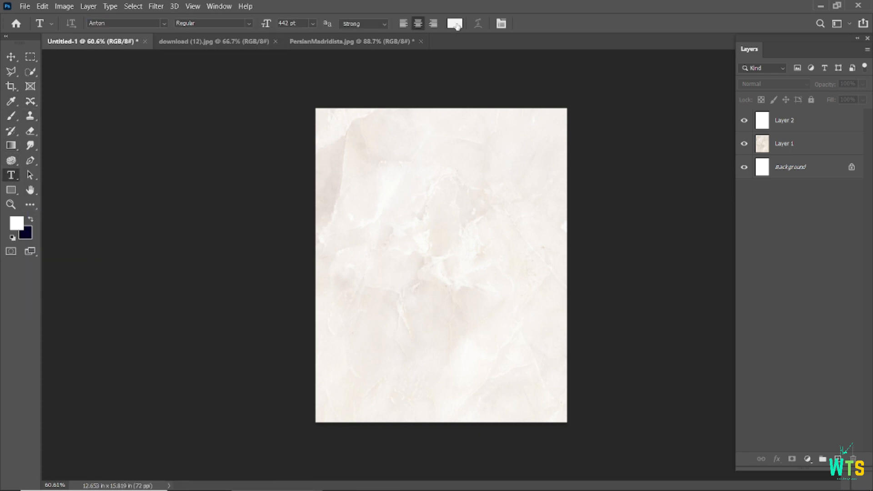
{"action": "left_click", "coordinate": [454, 23]}
{"action": "left_click", "coordinate": [808, 278]}
Place a horizontal text line in the upper part of the canvas and set its font size to 88 pt
{"action": "left_click", "coordinate": [400, 191]}
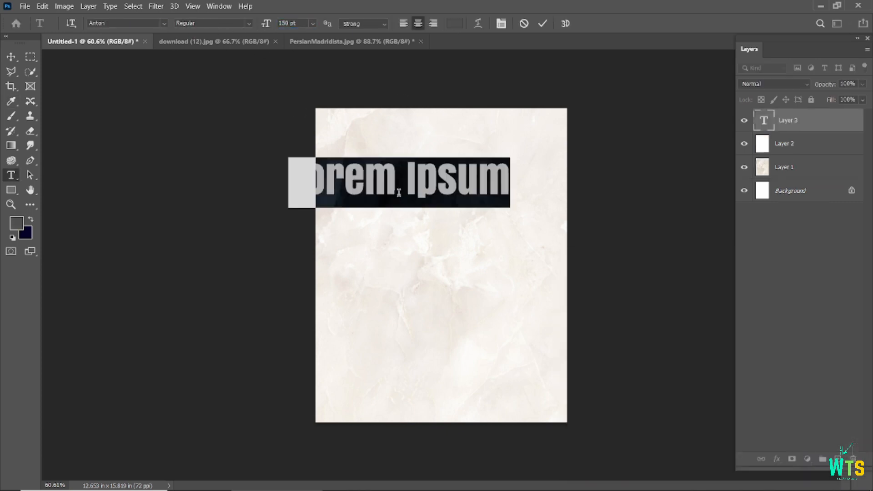
{"action": "left_click_drag", "start_coordinate": [267, 23], "coordinate": [232, 34]}
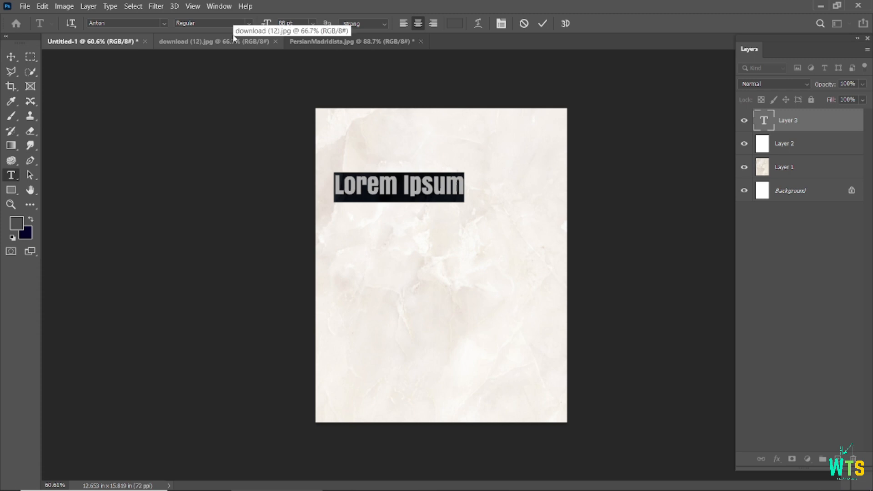
{"action": "left_click", "coordinate": [541, 24]}
{"action": "key", "text": "v"}
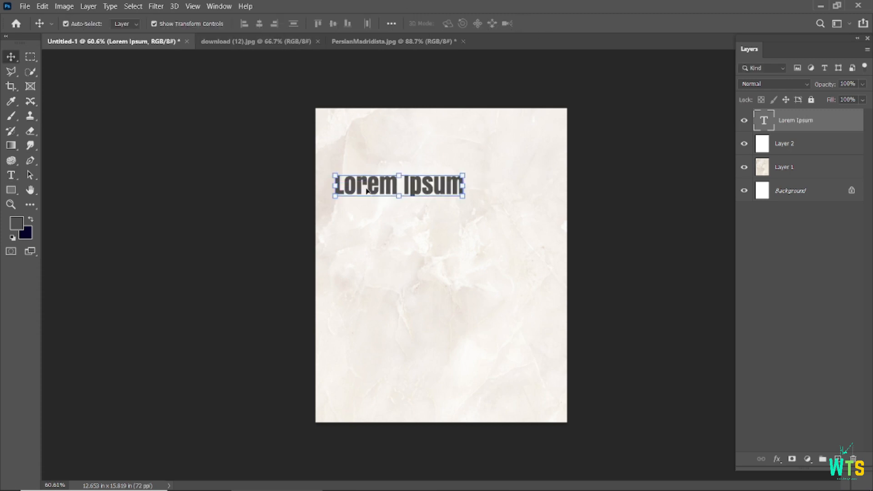
Centre the text horizontally on the canvas and replace its placeholder wording with CRISTIANO
{"action": "left_click", "coordinate": [789, 144], "text": "ctrl"}
{"action": "left_click", "coordinate": [259, 24]}
{"action": "double_click", "coordinate": [415, 183]}
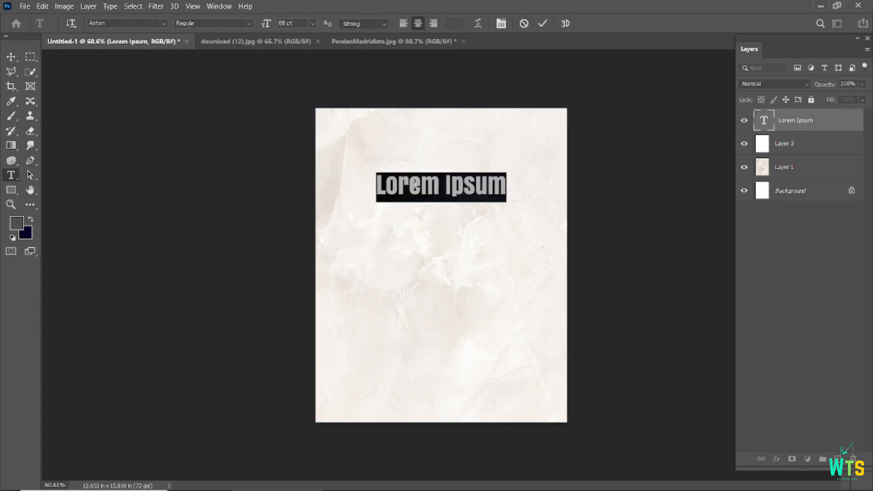
{"action": "type", "text": "CRISTI"}
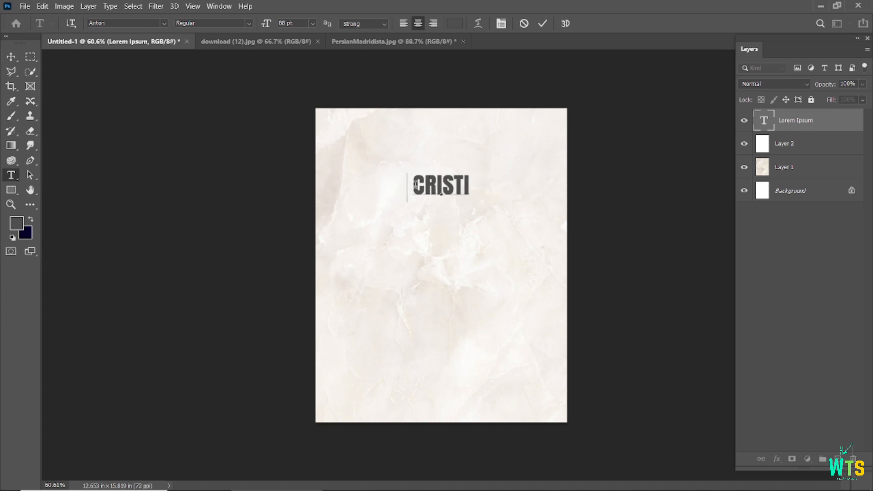
{"action": "left_click", "coordinate": [542, 24]}
{"action": "key", "text": "v"}
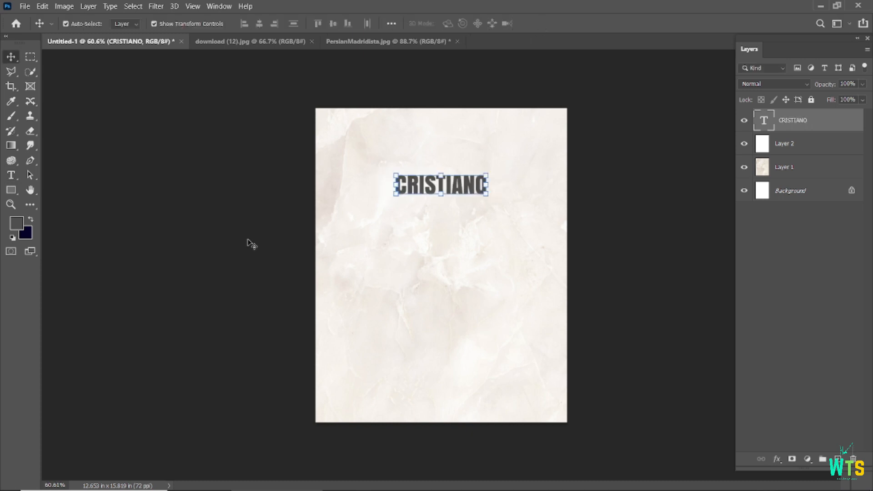
Break the CRISTIANO text into two lines after CRI and set the leading to 78 pt
{"action": "left_click", "coordinate": [248, 241]}
{"action": "scroll", "coordinate": [426, 187], "scroll_direction": "up", "scroll_amount": 2}
{"action": "double_click", "coordinate": [420, 164]}
{"action": "key", "text": "Return"}
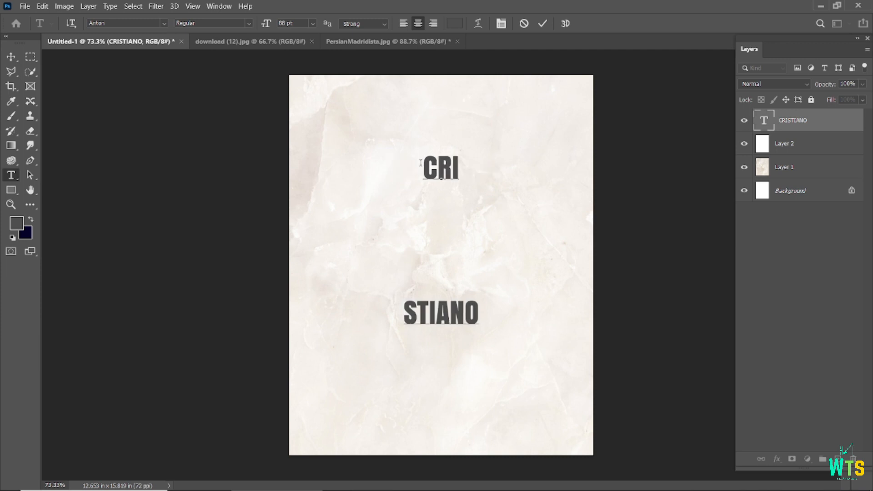
{"action": "key", "text": "ctrl+a"}
{"action": "key", "text": "ctrl+t"}
{"action": "left_click_drag", "start_coordinate": [699, 98], "coordinate": [507, 123]}
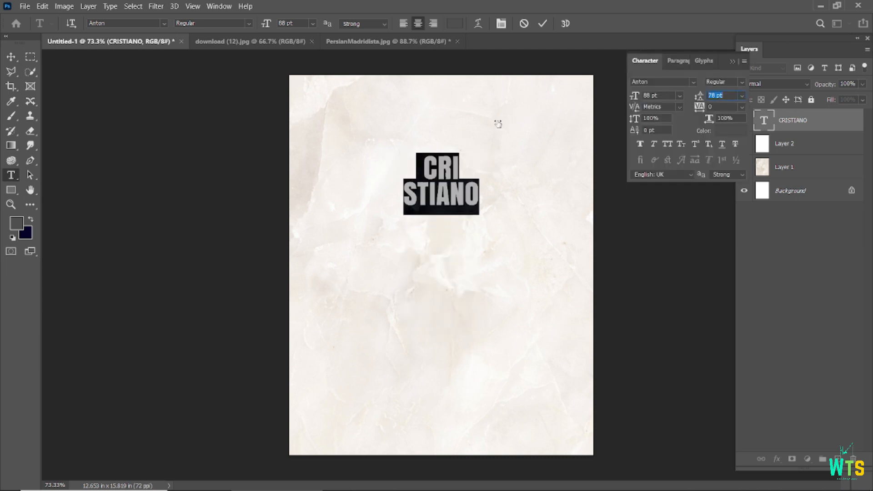
Break the second line after STI so the text reads CRI / STI / ANO, and close the character settings
{"action": "left_click", "coordinate": [435, 185]}
{"action": "key", "text": "Return"}
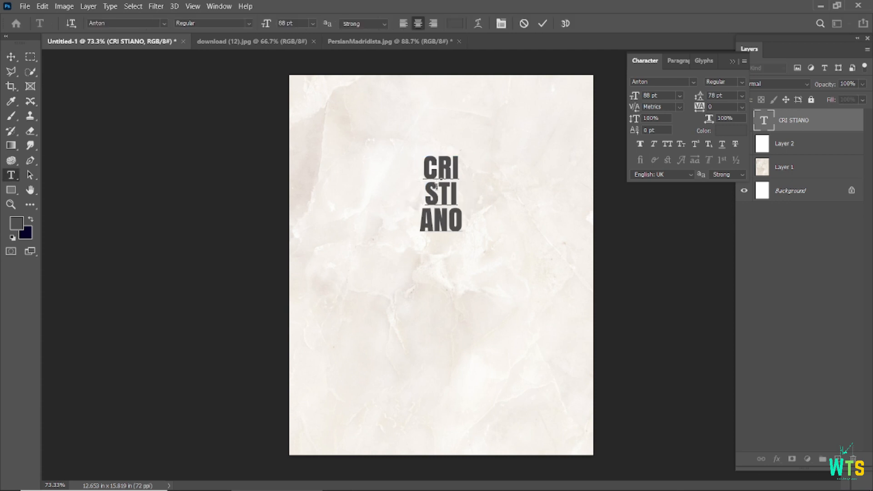
{"action": "left_click", "coordinate": [544, 22]}
{"action": "key", "text": "v"}
{"action": "left_click", "coordinate": [518, 62]}
{"action": "left_click", "coordinate": [444, 194]}
{"action": "left_click", "coordinate": [733, 61]}
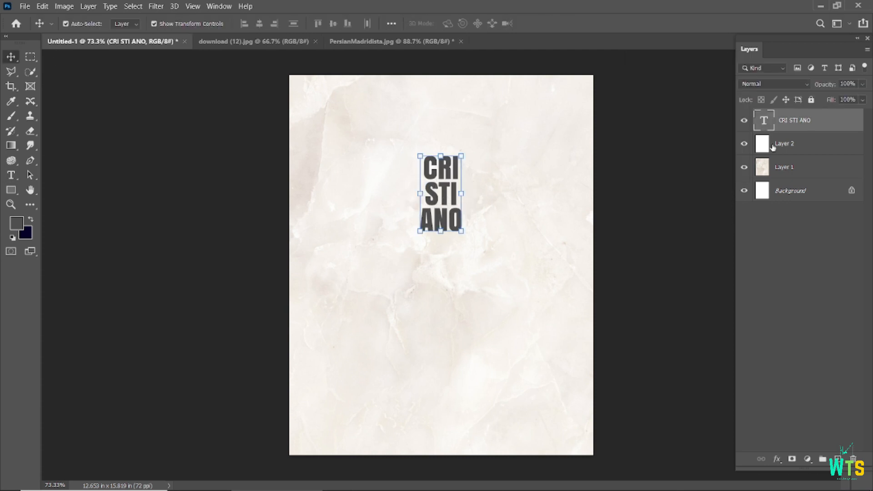
Centre the stacked text horizontally and vertically on the canvas and set its font size to 257 pt
{"action": "left_click", "coordinate": [772, 146], "text": "ctrl"}
{"action": "left_click", "coordinate": [260, 25]}
{"action": "left_click", "coordinate": [332, 24]}
{"action": "left_click", "coordinate": [491, 63]}
{"action": "double_click", "coordinate": [443, 268]}
{"action": "left_click_drag", "start_coordinate": [266, 25], "coordinate": [361, 46]}
{"action": "left_click", "coordinate": [543, 23]}
{"action": "key", "text": "v"}
Set the leading of the three-line text to 207 pt
{"action": "double_click", "coordinate": [443, 214]}
{"action": "key", "text": "ctrl+t"}
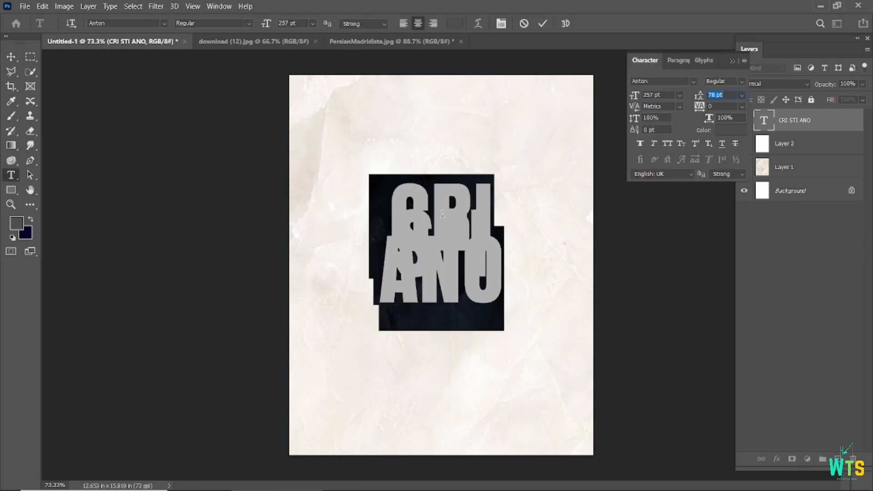
{"action": "left_click_drag", "start_coordinate": [706, 101], "coordinate": [773, 121]}
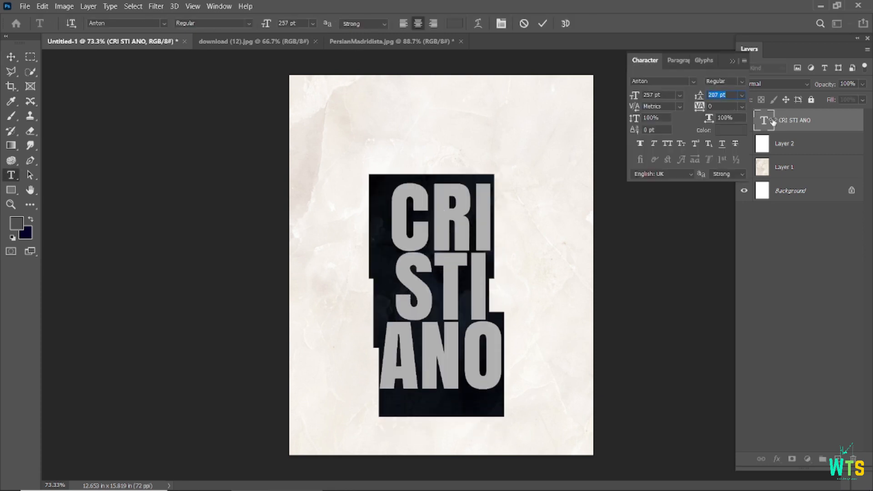
{"action": "left_click", "coordinate": [544, 24]}
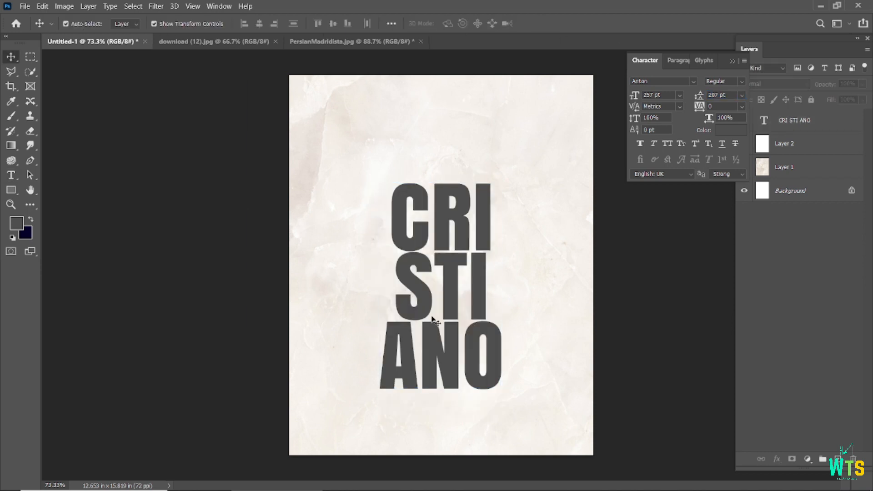
Align the three-line text with the white layer so it is centred horizontally and vertically on the canvas
{"action": "left_click", "coordinate": [477, 272]}
{"action": "left_click", "coordinate": [512, 241], "text": "shift"}
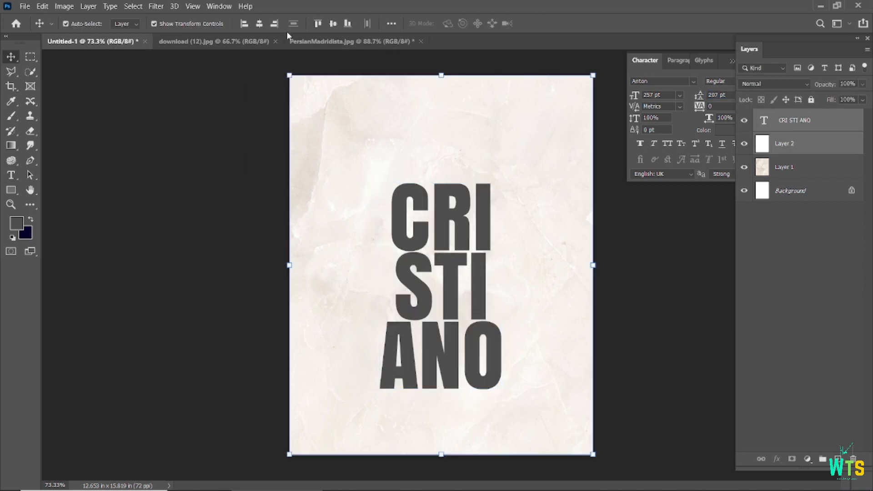
{"action": "left_click", "coordinate": [259, 23]}
{"action": "left_click", "coordinate": [333, 23]}
{"action": "left_click", "coordinate": [264, 91]}
Reduce the three-line text's font size to 233 pt and move the text slightly upward
{"action": "double_click", "coordinate": [454, 272]}
{"action": "left_click_drag", "start_coordinate": [266, 23], "coordinate": [252, 37]}
{"action": "left_click", "coordinate": [541, 25]}
{"action": "left_click_drag", "start_coordinate": [449, 264], "coordinate": [448, 260]}
{"action": "left_click", "coordinate": [253, 282]}
Switch to the PersianMadridista.jpg document and put away the character settings
{"action": "left_click", "coordinate": [343, 45]}
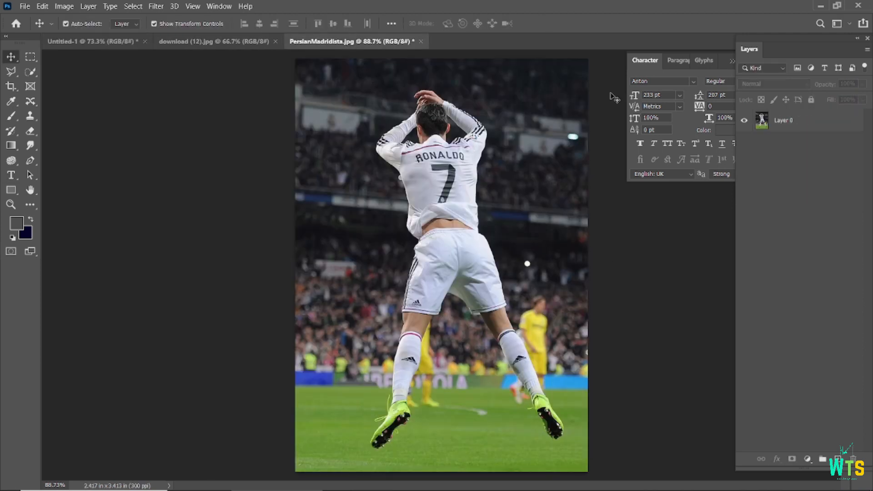
{"action": "left_click", "coordinate": [731, 62]}
Try to select the jumping player with Select Subject and check the selection edge around his head and hands
{"action": "left_click", "coordinate": [30, 71]}
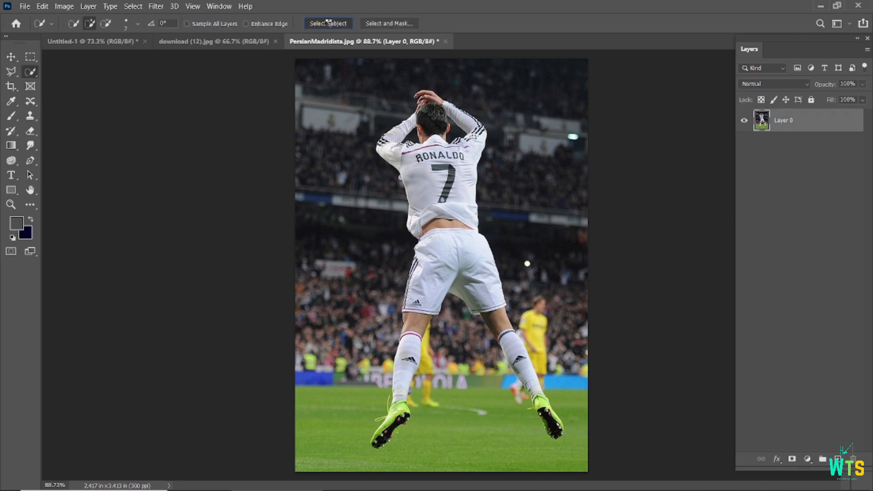
{"action": "scroll", "coordinate": [424, 103], "scroll_direction": "up", "scroll_amount": 20}
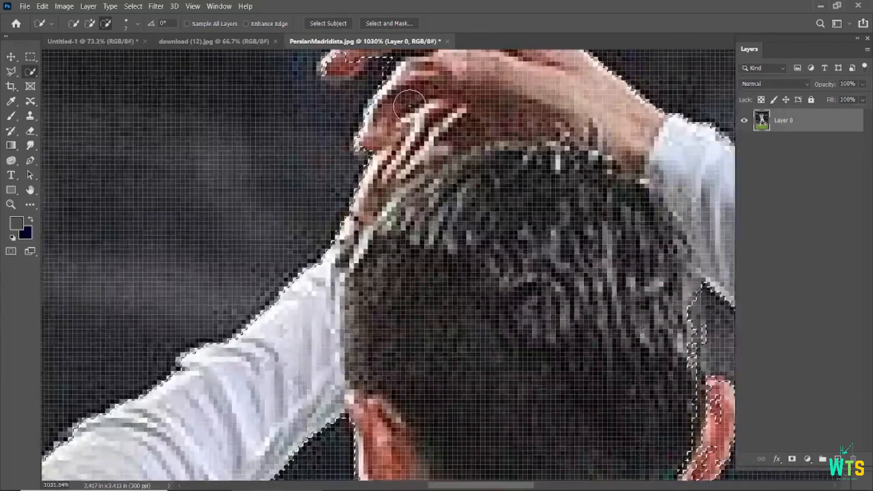
{"action": "scroll", "coordinate": [444, 225], "scroll_direction": "down", "scroll_amount": 7}
{"action": "scroll", "coordinate": [445, 225], "scroll_direction": "down", "scroll_amount": 8}
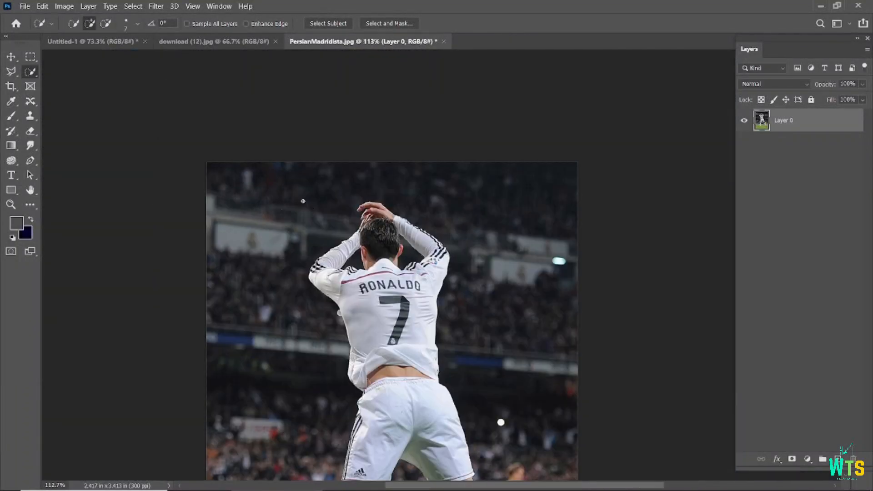
{"action": "scroll", "coordinate": [417, 276], "scroll_direction": "down", "scroll_amount": 2}
Resample the photo to a resolution of 504.9 pixels/inch using Preserve Details 2.0
{"action": "left_click", "coordinate": [62, 7]}
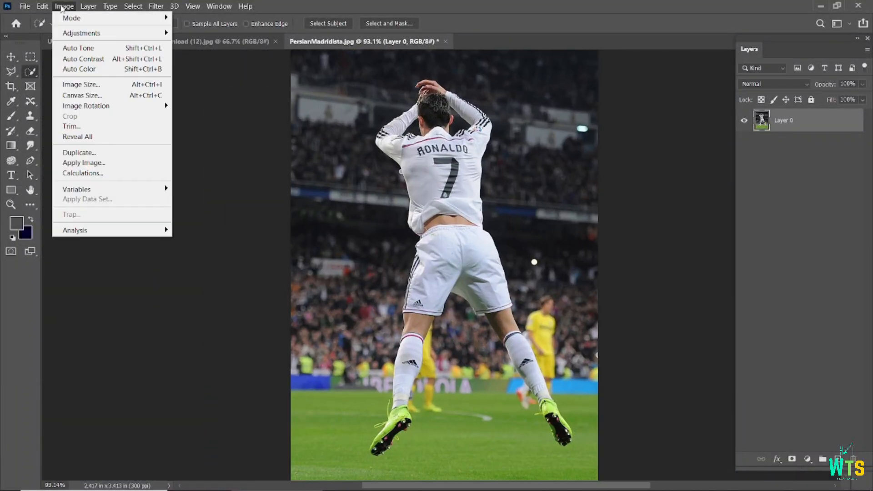
{"action": "left_click", "coordinate": [76, 85]}
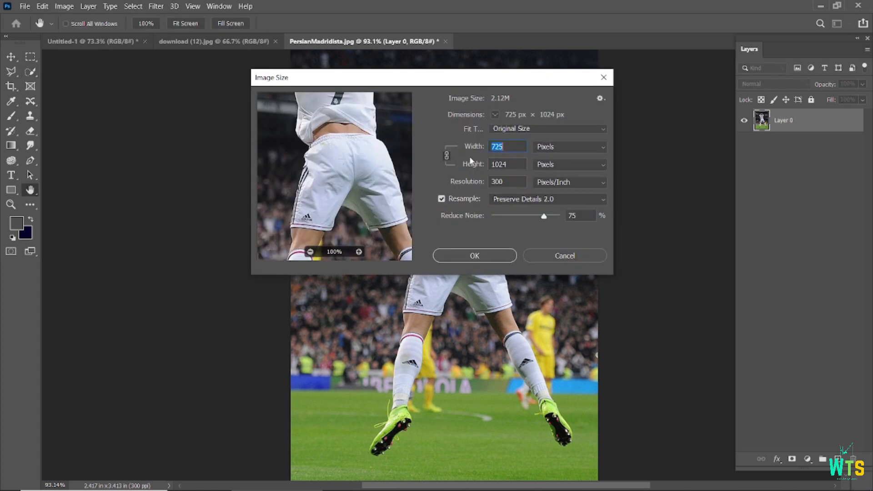
{"action": "left_click_drag", "start_coordinate": [472, 185], "coordinate": [623, 184]}
{"action": "left_click_drag", "start_coordinate": [344, 97], "coordinate": [357, 265]}
{"action": "scroll", "coordinate": [336, 149], "scroll_direction": "up", "scroll_amount": 1}
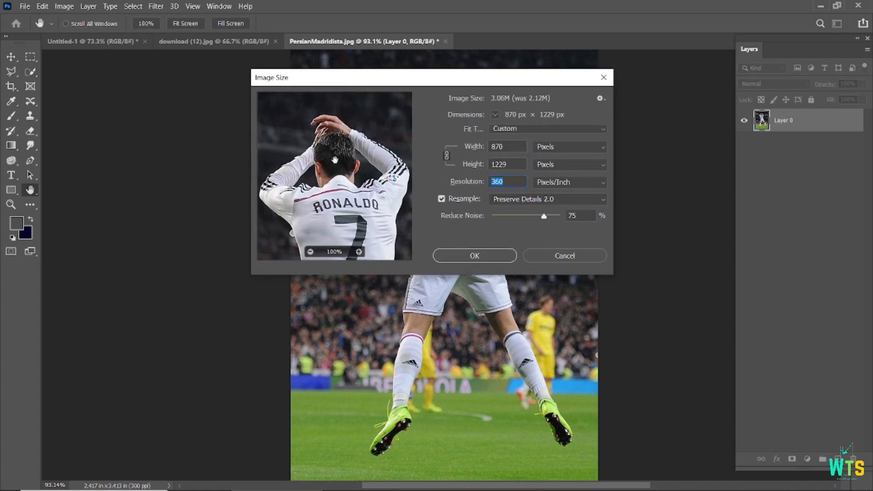
{"action": "scroll", "coordinate": [334, 160], "scroll_direction": "down", "scroll_amount": 1}
{"action": "scroll", "coordinate": [334, 160], "scroll_direction": "up", "scroll_amount": 2}
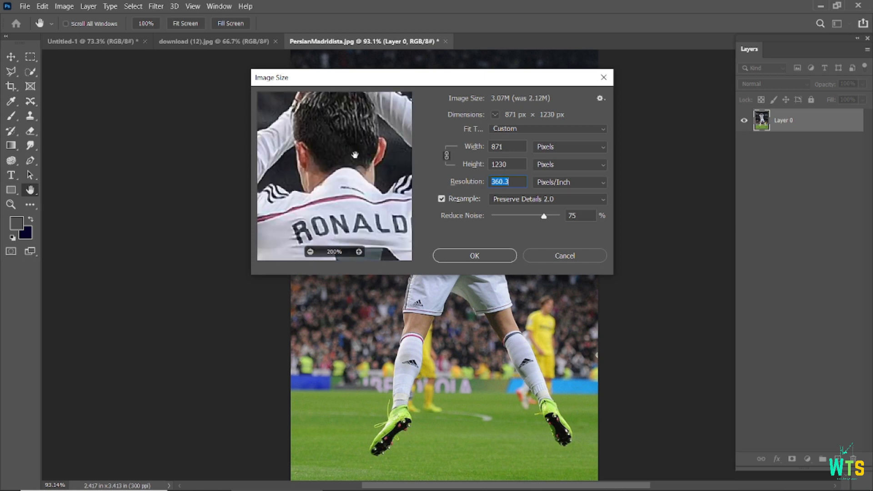
{"action": "left_click_drag", "start_coordinate": [463, 182], "coordinate": [679, 186]}
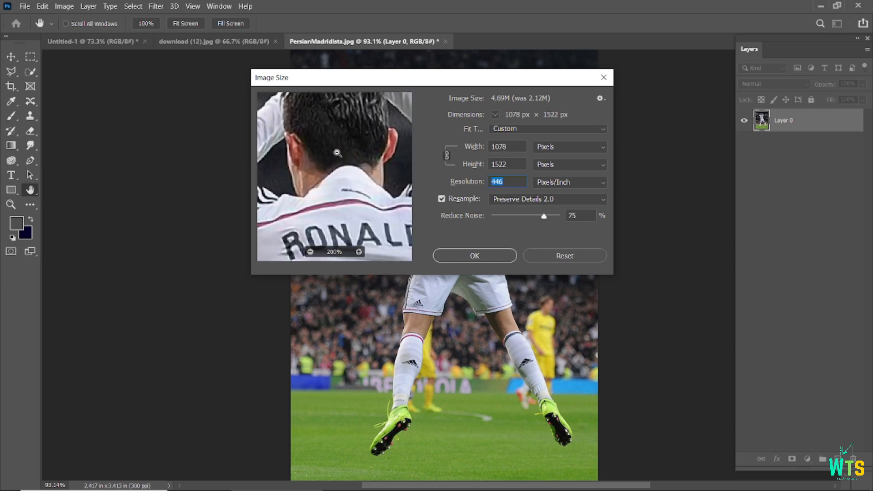
{"action": "left_click", "coordinate": [337, 153], "text": "alt"}
{"action": "left_click_drag", "start_coordinate": [467, 184], "coordinate": [602, 184]}
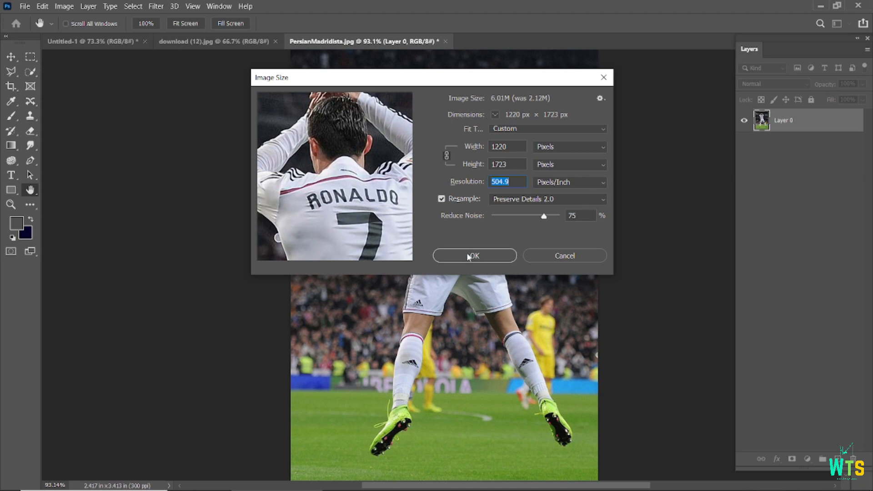
{"action": "left_click", "coordinate": [469, 256]}
{"action": "key", "text": "ctrl+0"}
{"action": "key", "text": "v"}
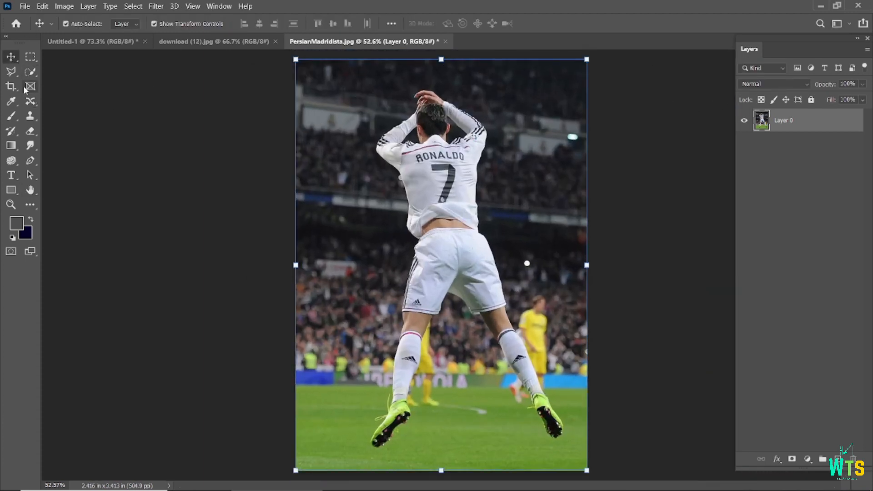
Select the jumping player with Select Subject and refine the selection around his right ear and neck, reducing the Quick Selection brush to 5
{"action": "left_click", "coordinate": [30, 71]}
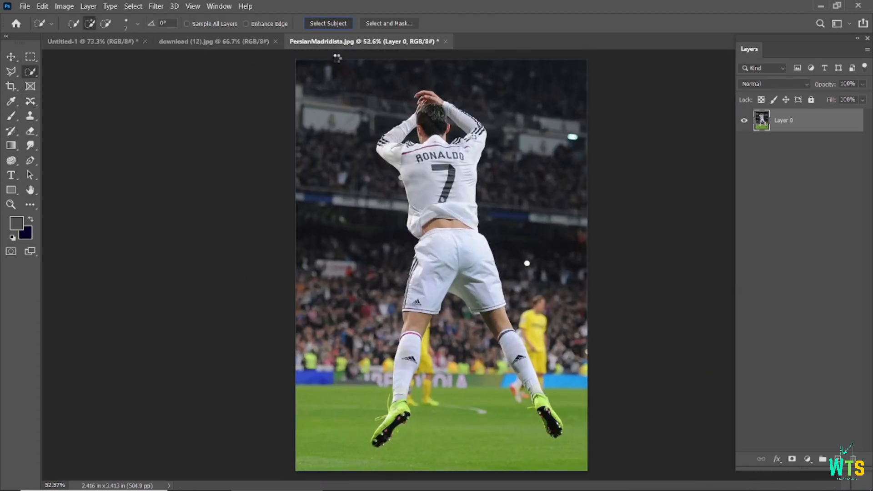
{"action": "scroll", "coordinate": [421, 94], "scroll_direction": "up", "scroll_amount": 8}
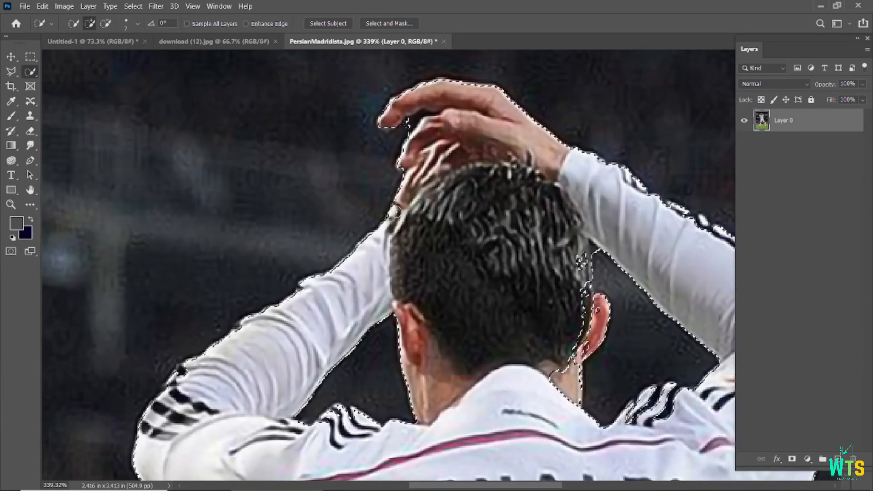
{"action": "scroll", "coordinate": [394, 211], "scroll_direction": "down", "scroll_amount": 4}
{"action": "scroll", "coordinate": [571, 373], "scroll_direction": "up", "scroll_amount": 5}
{"action": "left_click", "coordinate": [570, 373]}
{"action": "left_click", "coordinate": [563, 308], "text": "alt"}
{"action": "left_click", "coordinate": [595, 365]}
{"action": "key", "text": "bracketleft"}
{"action": "key", "text": "bracketleft"}
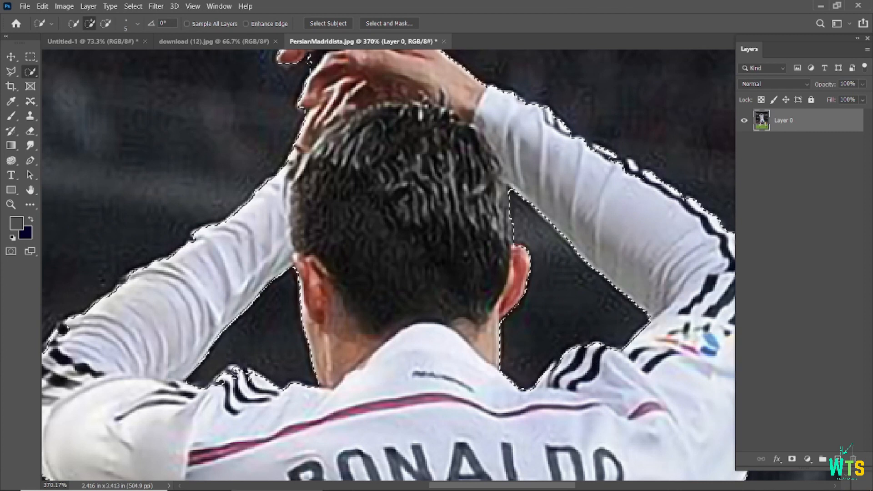
Examine the selection edge around the player's arms, head, shoulders and the left side of his shirt
{"action": "scroll", "coordinate": [645, 279], "scroll_direction": "down", "scroll_amount": 3}
{"action": "scroll", "coordinate": [645, 280], "scroll_direction": "up", "scroll_amount": 5}
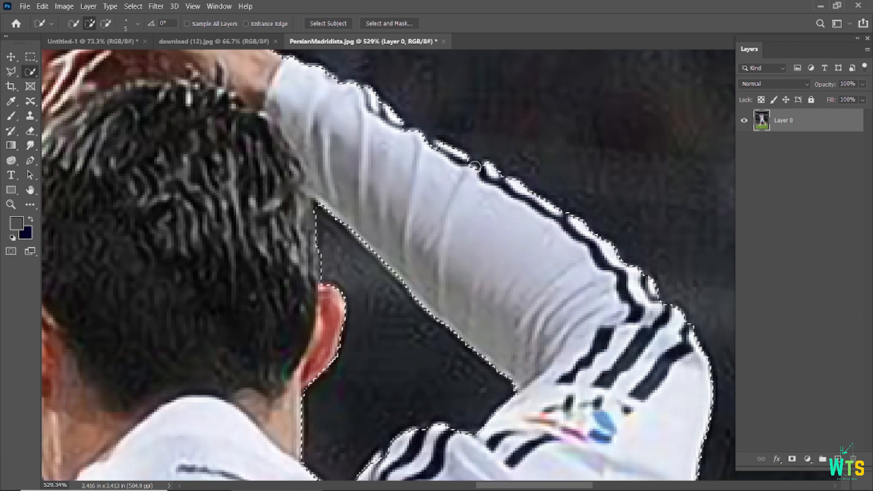
{"action": "scroll", "coordinate": [475, 167], "scroll_direction": "down", "scroll_amount": 3}
{"action": "left_click_drag", "start_coordinate": [184, 200], "coordinate": [425, 65]}
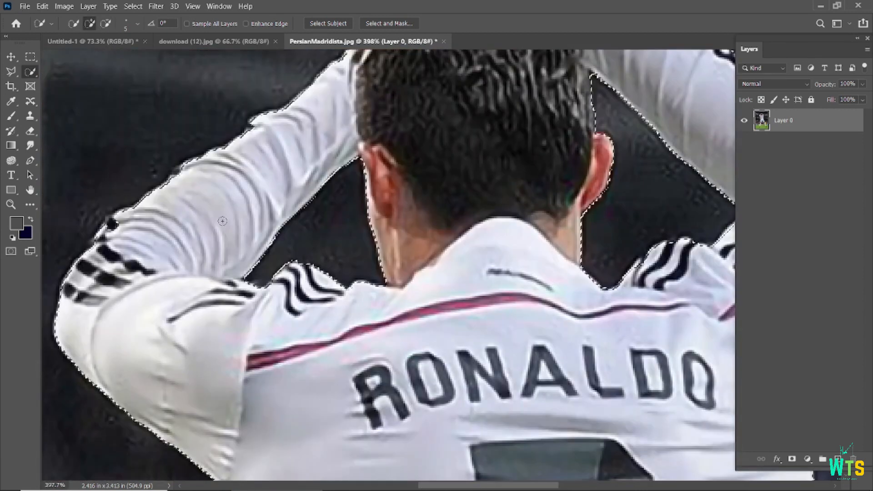
{"action": "key", "text": "alt"}
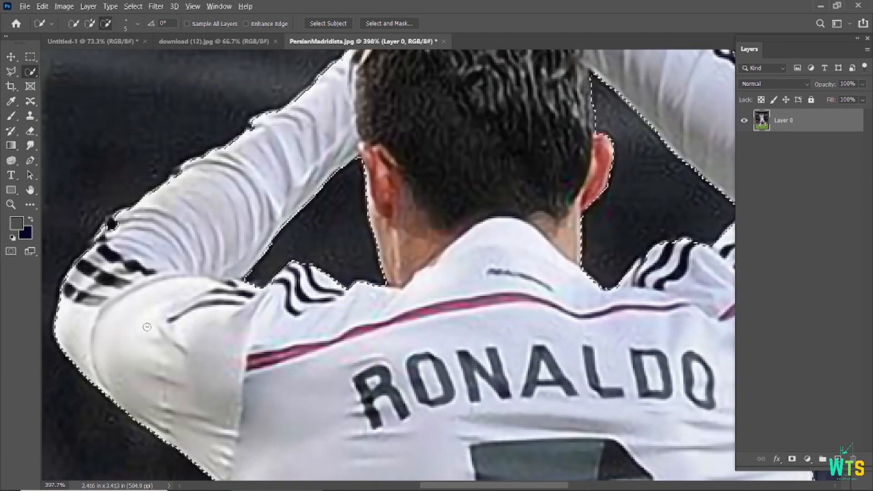
{"action": "scroll", "coordinate": [147, 327], "scroll_direction": "down", "scroll_amount": 3}
{"action": "left_click_drag", "start_coordinate": [352, 470], "coordinate": [311, 185]}
{"action": "scroll", "coordinate": [187, 184], "scroll_direction": "up", "scroll_amount": 3}
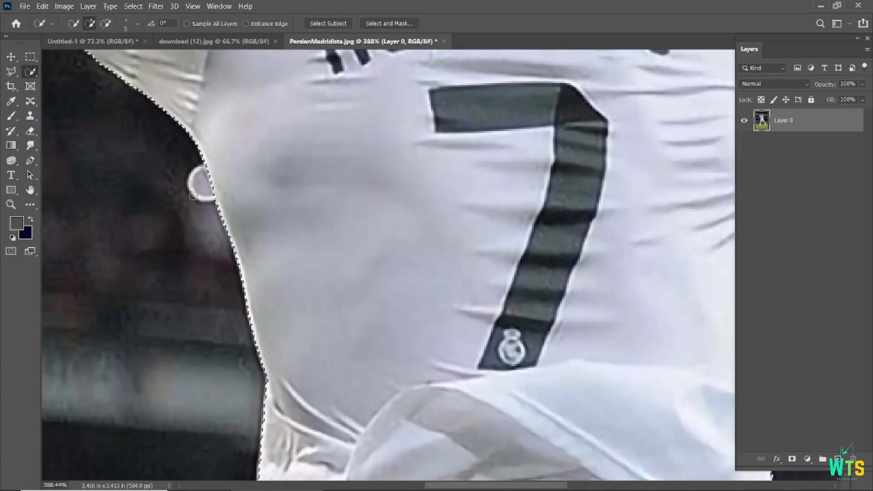
Examine the selection edge down the player's left leg and around his left boot
{"action": "scroll", "coordinate": [255, 252], "scroll_direction": "down", "scroll_amount": 10}
{"action": "left_click_drag", "start_coordinate": [273, 466], "coordinate": [280, 67]}
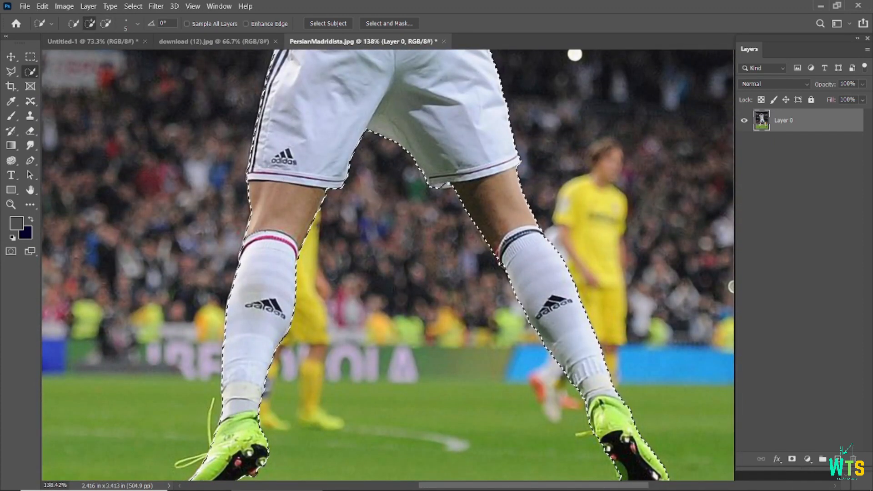
{"action": "scroll", "coordinate": [206, 459], "scroll_direction": "up", "scroll_amount": 4}
{"action": "left_click_drag", "start_coordinate": [207, 459], "coordinate": [254, 234]}
{"action": "scroll", "coordinate": [218, 336], "scroll_direction": "up", "scroll_amount": 6}
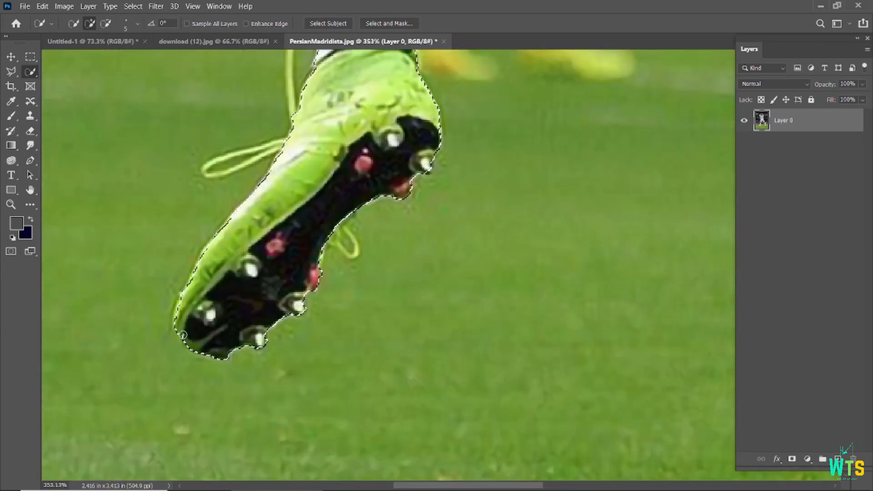
{"action": "left_click_drag", "start_coordinate": [426, 155], "coordinate": [370, 235]}
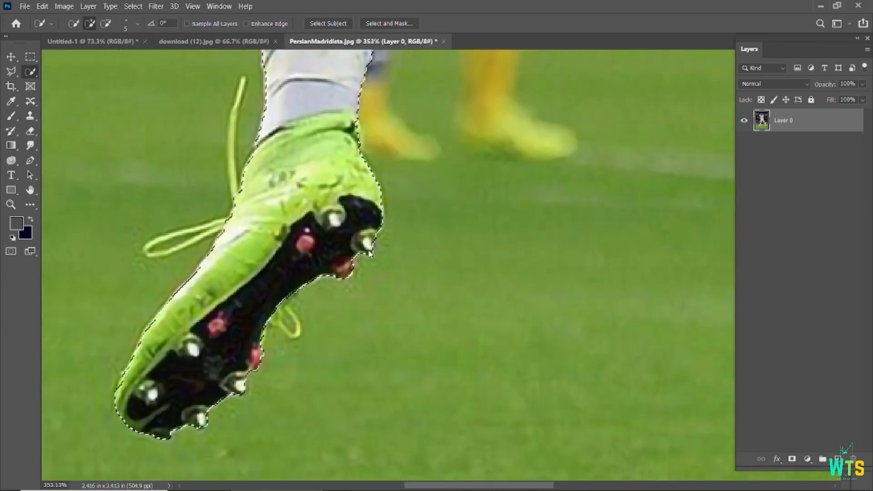
{"action": "left_click_drag", "start_coordinate": [352, 121], "coordinate": [372, 241]}
Examine the selection edge around the player's right boot and up along his right sock
{"action": "scroll", "coordinate": [323, 280], "scroll_direction": "down", "scroll_amount": 6}
{"action": "left_click_drag", "start_coordinate": [668, 325], "coordinate": [196, 304]}
{"action": "scroll", "coordinate": [227, 282], "scroll_direction": "up", "scroll_amount": 5}
{"action": "left_click_drag", "start_coordinate": [359, 391], "coordinate": [357, 268]}
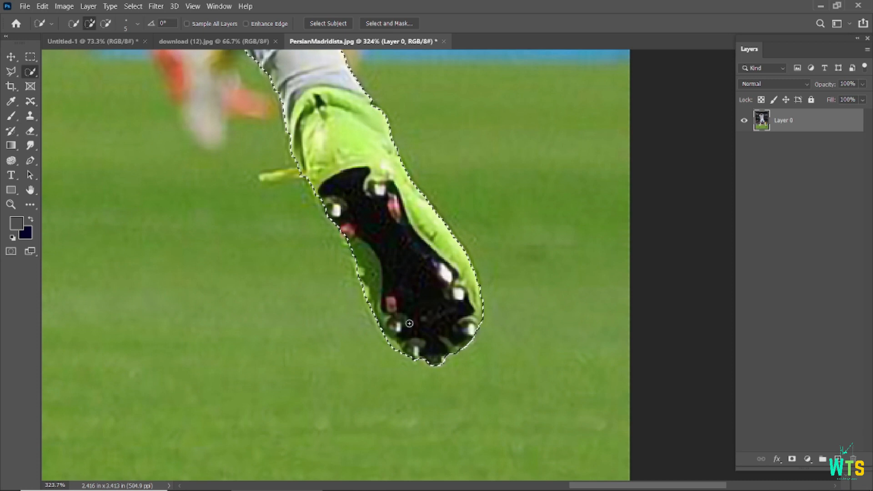
{"action": "left_click_drag", "start_coordinate": [325, 202], "coordinate": [410, 347]}
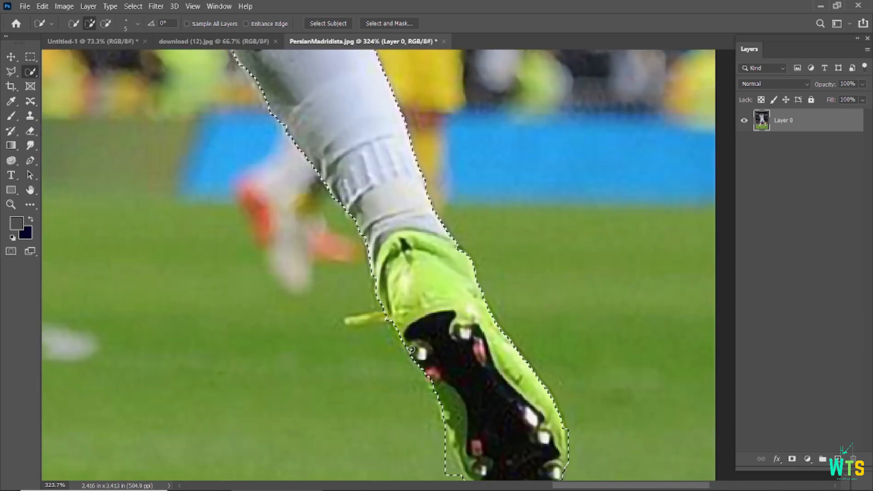
{"action": "left_click_drag", "start_coordinate": [394, 247], "coordinate": [514, 378]}
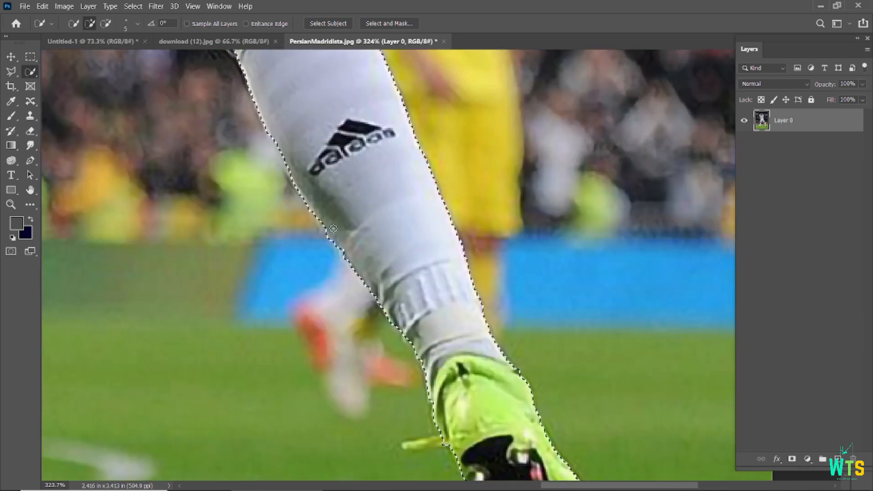
{"action": "left_click_drag", "start_coordinate": [332, 154], "coordinate": [423, 340]}
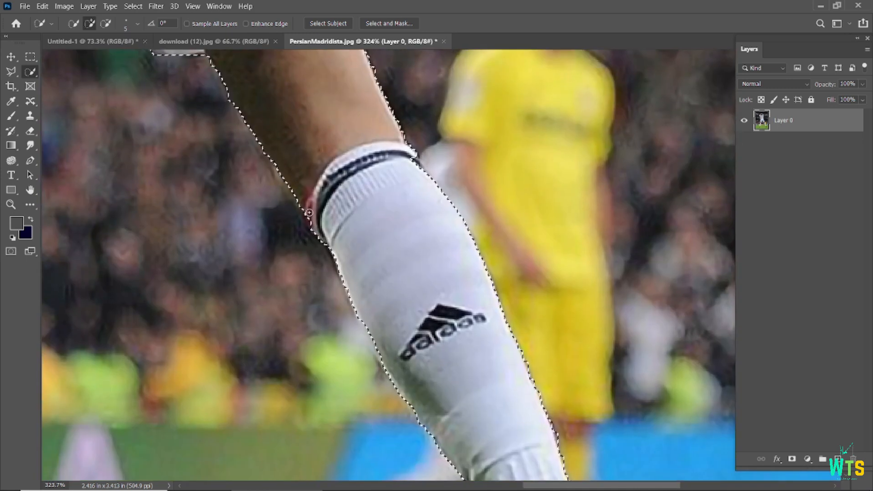
Examine the selection edge around the player's knees and shorts, and around his left sleeve and shoulder
{"action": "scroll", "coordinate": [368, 257], "scroll_direction": "down", "scroll_amount": 5}
{"action": "scroll", "coordinate": [390, 200], "scroll_direction": "up", "scroll_amount": 8}
{"action": "scroll", "coordinate": [385, 309], "scroll_direction": "down", "scroll_amount": 8}
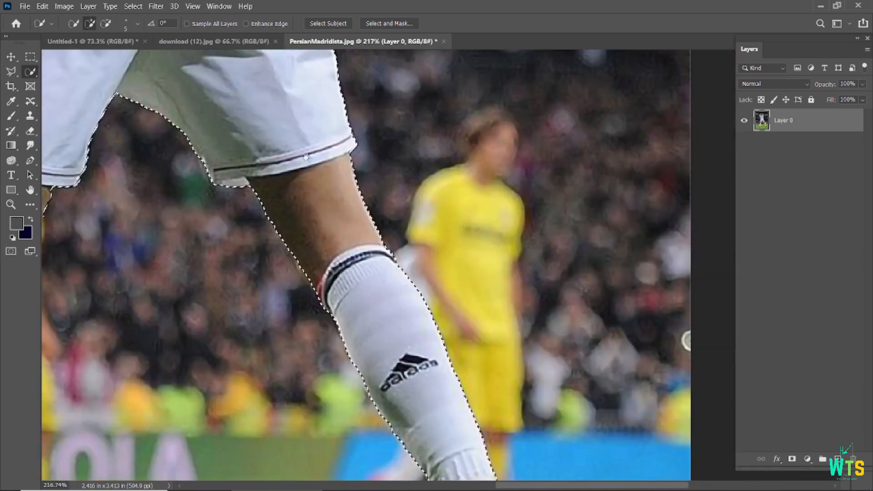
{"action": "scroll", "coordinate": [306, 150], "scroll_direction": "down", "scroll_amount": 5}
{"action": "scroll", "coordinate": [323, 227], "scroll_direction": "up", "scroll_amount": 7}
{"action": "scroll", "coordinate": [336, 314], "scroll_direction": "down", "scroll_amount": 2}
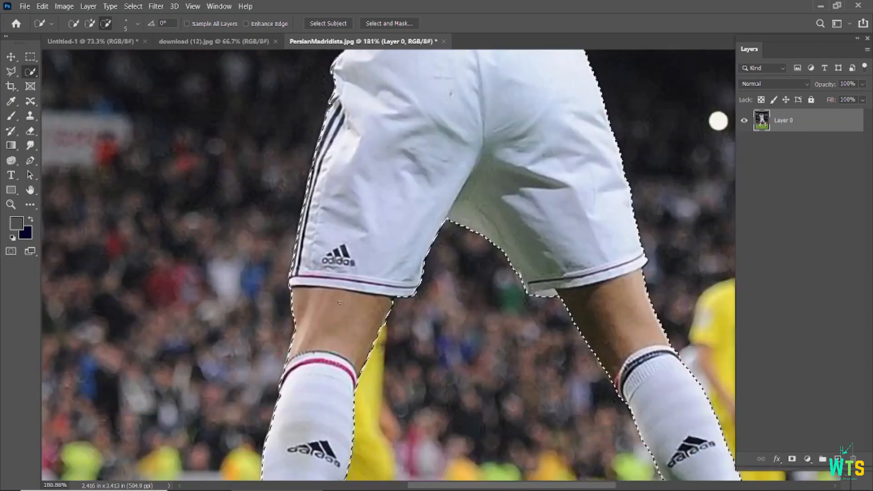
{"action": "scroll", "coordinate": [336, 314], "scroll_direction": "down", "scroll_amount": 5}
{"action": "scroll", "coordinate": [296, 254], "scroll_direction": "up", "scroll_amount": 6}
{"action": "scroll", "coordinate": [285, 249], "scroll_direction": "up", "scroll_amount": 3}
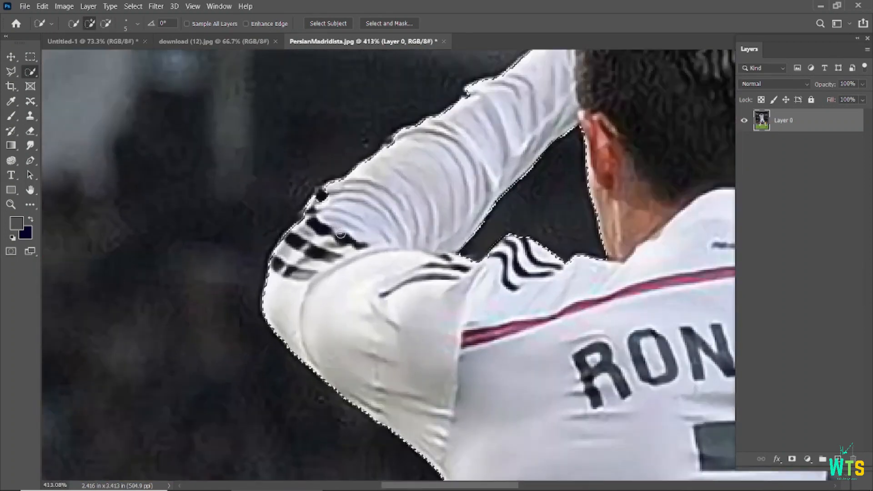
{"action": "scroll", "coordinate": [284, 249], "scroll_direction": "up", "scroll_amount": 2}
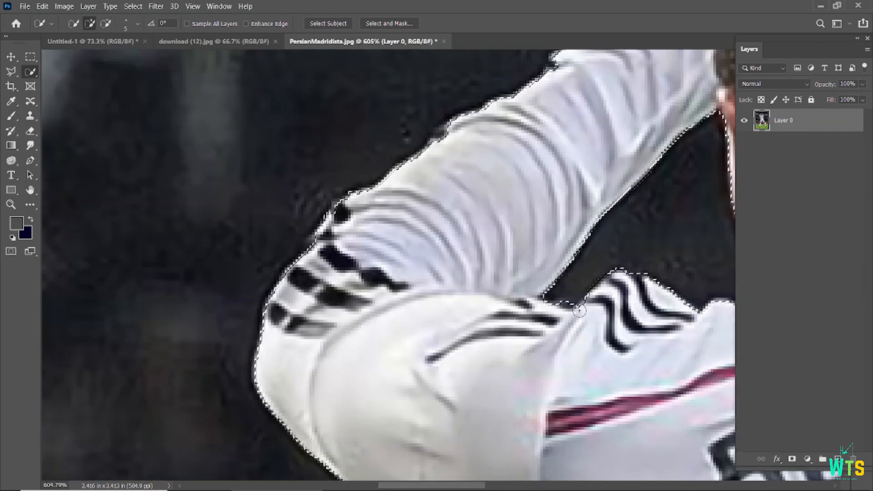
{"action": "scroll", "coordinate": [574, 310], "scroll_direction": "down", "scroll_amount": 8}
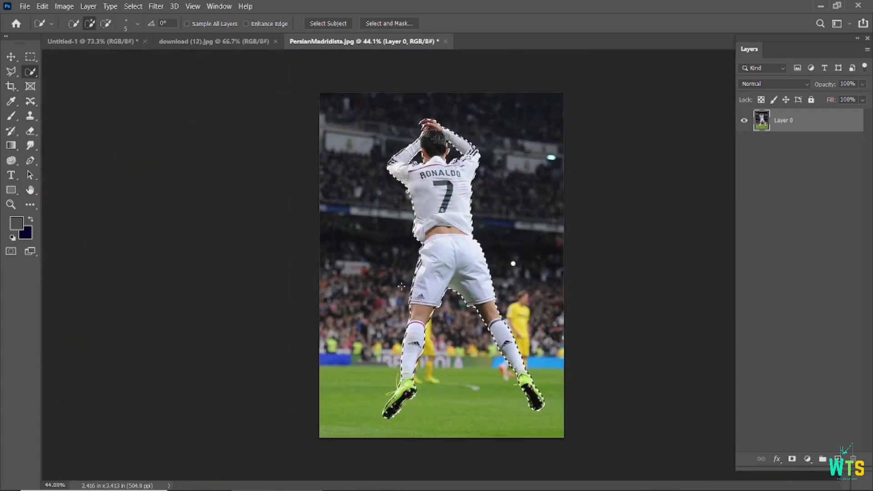
Invert the selection, delete the stadium background around the player and deselect
{"action": "key", "text": "ctrl+0"}
{"action": "key", "text": "ctrl+shift+i"}
{"action": "key", "text": "Delete"}
{"action": "key", "text": "v"}
{"action": "key", "text": "ctrl+d"}
{"action": "scroll", "coordinate": [334, 165], "scroll_direction": "down", "scroll_amount": 1}
Add a new layer beneath the cut-out player and fill it with the grey foreground colour
{"action": "left_click", "coordinate": [838, 458]}
{"action": "left_click_drag", "start_coordinate": [805, 121], "coordinate": [807, 159]}
{"action": "key", "text": "alt+Delete"}
{"action": "left_click", "coordinate": [254, 217]}
Swap the foreground and background colours and fill the layer beneath the player with dark navy
{"action": "scroll", "coordinate": [423, 87], "scroll_direction": "up", "scroll_amount": 12}
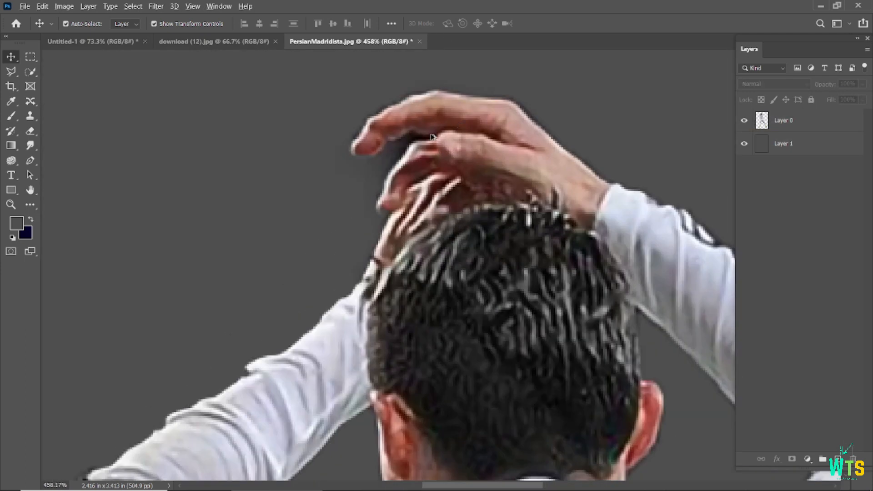
{"action": "scroll", "coordinate": [451, 124], "scroll_direction": "up", "scroll_amount": 2}
{"action": "left_click", "coordinate": [30, 221]}
{"action": "left_click", "coordinate": [783, 143]}
{"action": "key", "text": "alt+Delete"}
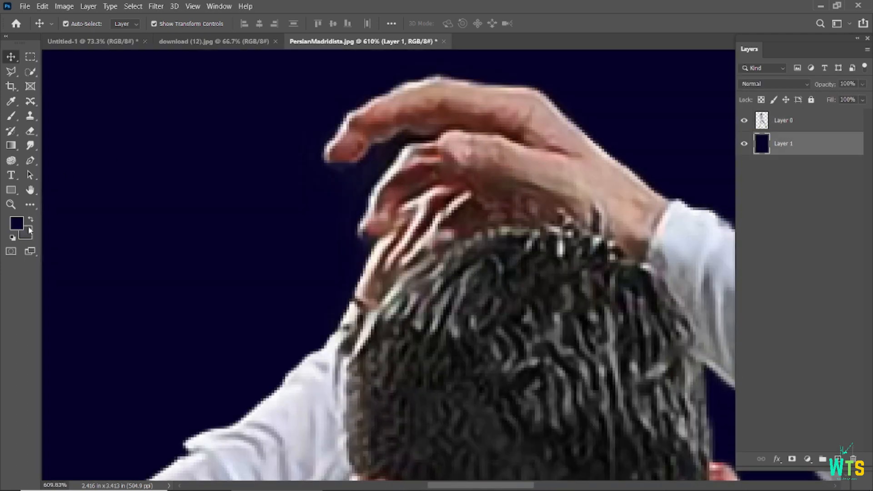
Set the foreground colour to white and fill the layer beneath the player with it
{"action": "left_click", "coordinate": [16, 223]}
{"action": "left_click", "coordinate": [572, 284]}
{"action": "left_click", "coordinate": [813, 283]}
{"action": "key", "text": "alt+Delete"}
{"action": "key", "text": "v"}
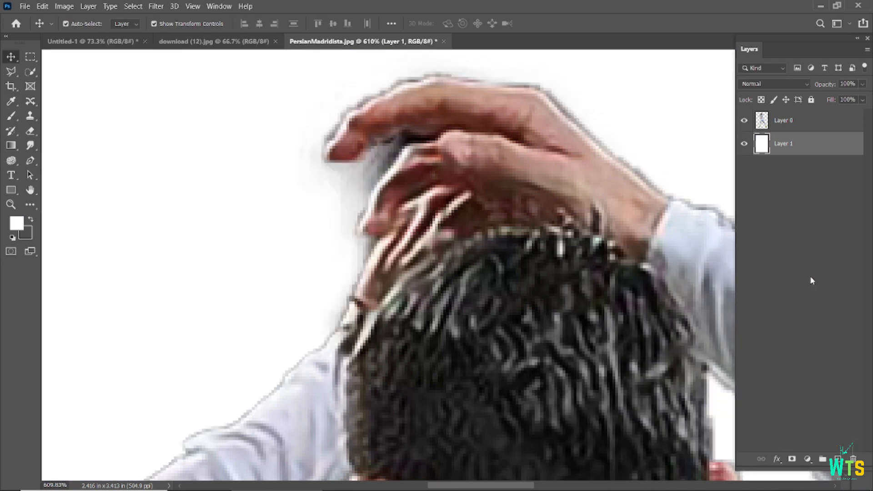
Erase the dark background remnants between the fingers of the player's hands on Layer 0
{"action": "left_click", "coordinate": [806, 129]}
{"action": "key", "text": "e"}
{"action": "scroll", "coordinate": [389, 190], "scroll_direction": "up", "scroll_amount": 3}
{"action": "mouse_move", "coordinate": [374, 213]}
{"action": "left_mouse_down"}
{"action": "mouse_move", "coordinate": [383, 236]}
{"action": "mouse_move", "coordinate": [362, 316]}
{"action": "mouse_move", "coordinate": [317, 227]}
{"action": "mouse_move", "coordinate": [349, 223]}
{"action": "mouse_move", "coordinate": [428, 157]}
{"action": "mouse_move", "coordinate": [410, 203]}
{"action": "mouse_move", "coordinate": [369, 227]}
{"action": "left_mouse_up"}
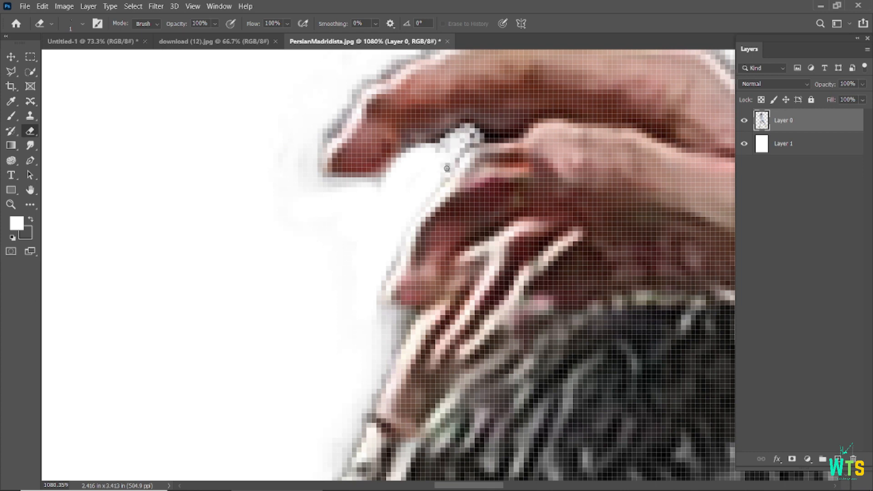
Bring the cut-out player into the Untitled-1 poster, resize him and place him over the stacked lettering
{"action": "scroll", "coordinate": [438, 153], "scroll_direction": "down", "scroll_amount": 15}
{"action": "key", "text": "v"}
{"action": "left_click_drag", "start_coordinate": [438, 187], "coordinate": [437, 246]}
{"action": "scroll", "coordinate": [437, 246], "scroll_direction": "down", "scroll_amount": 4}
{"action": "left_click_drag", "start_coordinate": [535, 78], "coordinate": [493, 162]}
{"action": "key", "text": "Return"}
{"action": "scroll", "coordinate": [505, 174], "scroll_direction": "up", "scroll_amount": 4}
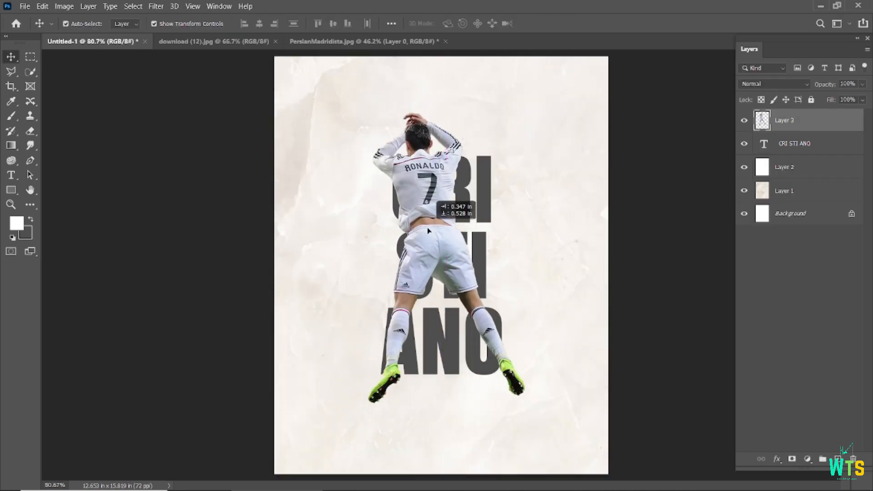
Select the CRI STI ANO text layer and sample the dark grey-green of the shirt's number 7, copying its colour code
{"action": "left_click", "coordinate": [504, 174]}
{"action": "key", "text": "i"}
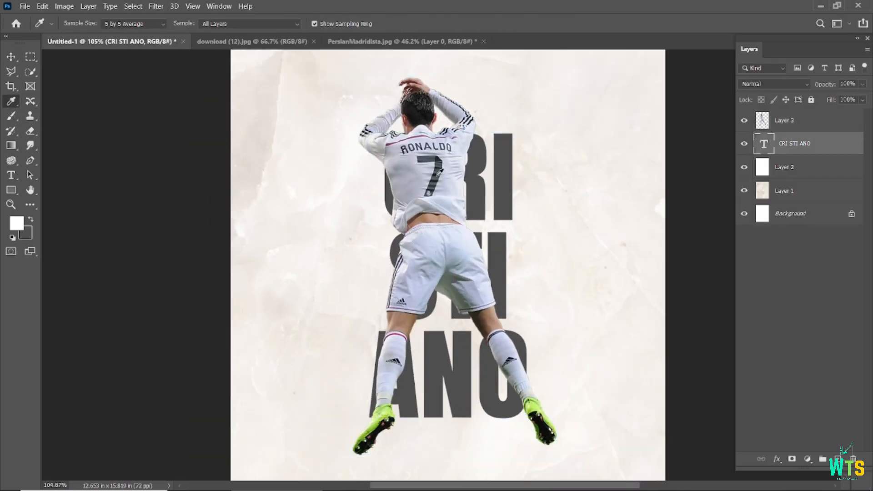
{"action": "left_click", "coordinate": [437, 172]}
{"action": "scroll", "coordinate": [429, 175], "scroll_direction": "up", "scroll_amount": 6}
{"action": "scroll", "coordinate": [427, 198], "scroll_direction": "down", "scroll_amount": 4}
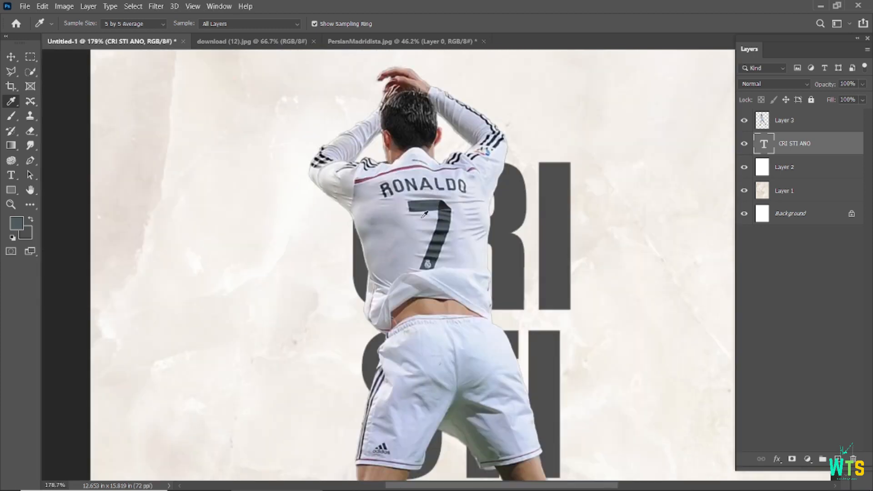
{"action": "left_click", "coordinate": [17, 224]}
{"action": "left_click", "coordinate": [828, 279]}
{"action": "key", "text": "v"}
{"action": "scroll", "coordinate": [729, 132], "scroll_direction": "down", "scroll_amount": 3}
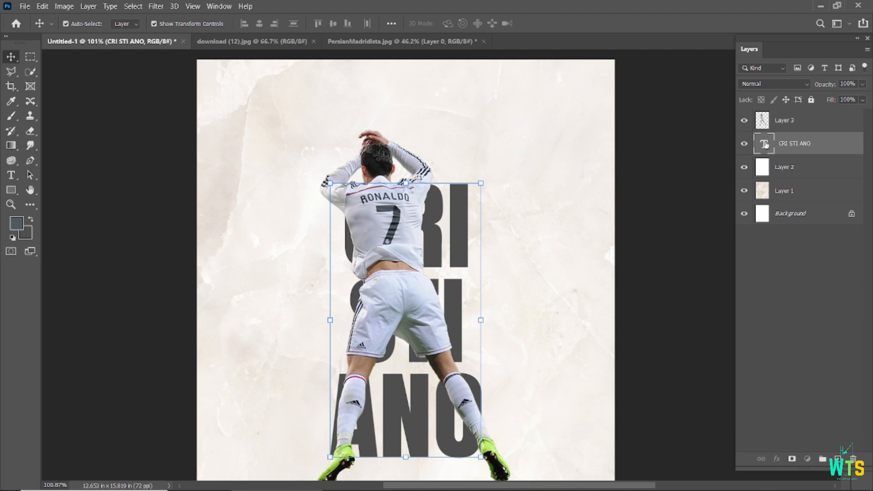
Recolour all of the CRI STI ANO lettering with the copied shirt-number colour
{"action": "double_click", "coordinate": [764, 143]}
{"action": "left_click", "coordinate": [454, 24]}
{"action": "key", "text": "ctrl+v"}
{"action": "left_click", "coordinate": [822, 281]}
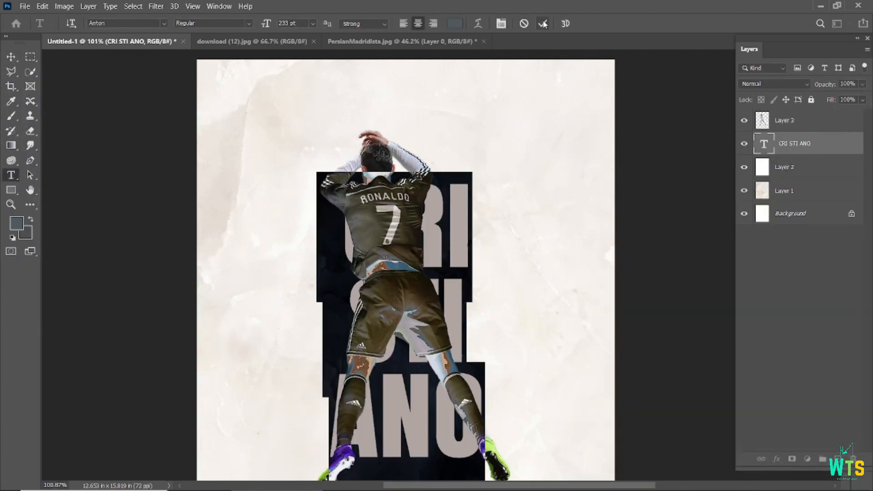
Commit the recoloured lettering and reposition the cut-out player slightly lower over it
{"action": "left_click", "coordinate": [543, 24]}
{"action": "key", "text": "v"}
{"action": "scroll", "coordinate": [462, 247], "scroll_direction": "down", "scroll_amount": 2}
{"action": "left_click_drag", "start_coordinate": [416, 228], "coordinate": [411, 255]}
{"action": "left_click", "coordinate": [481, 186]}
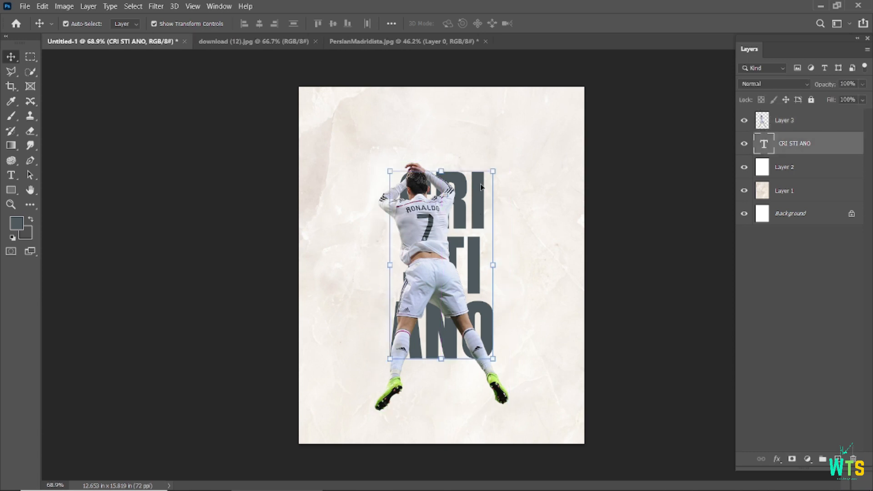
Enlarge the CRI STI ANO lettering to 333 pt and set its line spacing to 267 pt
{"action": "double_click", "coordinate": [477, 200]}
{"action": "left_click_drag", "start_coordinate": [266, 23], "coordinate": [322, 25]}
{"action": "left_click", "coordinate": [542, 23]}
{"action": "key", "text": "v"}
{"action": "double_click", "coordinate": [498, 193]}
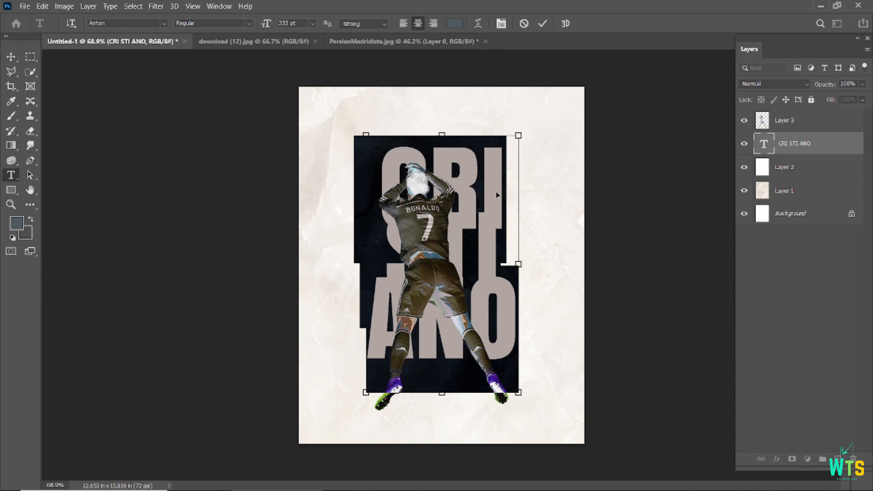
{"action": "key", "text": "ctrl+t"}
{"action": "mouse_move", "coordinate": [699, 97]}
{"action": "left_mouse_down"}
{"action": "mouse_move", "coordinate": [731, 100]}
{"action": "mouse_move", "coordinate": [708, 96]}
{"action": "mouse_move", "coordinate": [692, 108]}
{"action": "mouse_move", "coordinate": [700, 108]}
{"action": "left_mouse_up"}
{"action": "key", "text": "ctrl+Return"}
{"action": "key", "text": "v"}
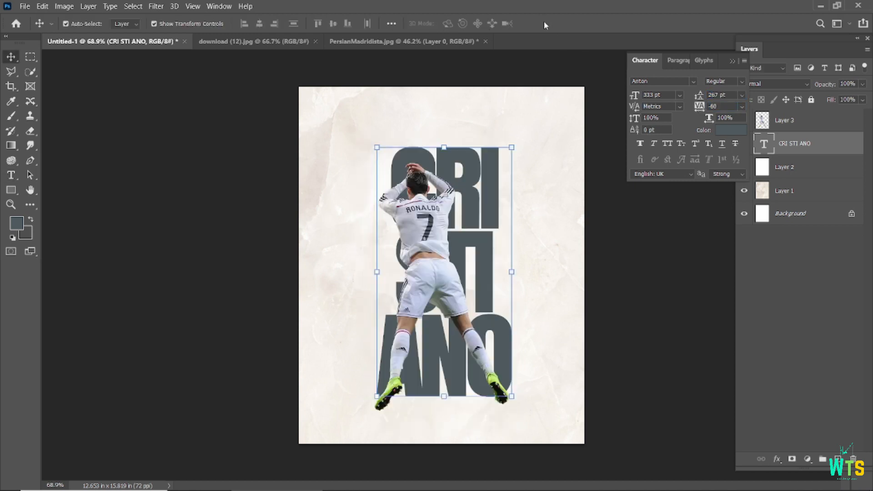
Centre the CRI STI ANO lettering on Layer 2 horizontally and vertically, and shift the player slightly to the right
{"action": "left_click", "coordinate": [793, 167], "text": "ctrl"}
{"action": "left_click", "coordinate": [259, 24]}
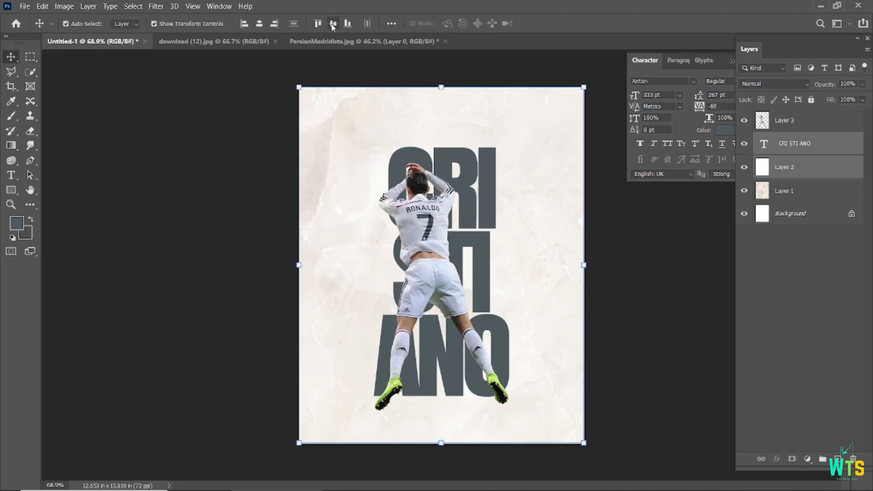
{"action": "left_click", "coordinate": [333, 23]}
{"action": "left_click", "coordinate": [196, 214]}
{"action": "left_click", "coordinate": [731, 61]}
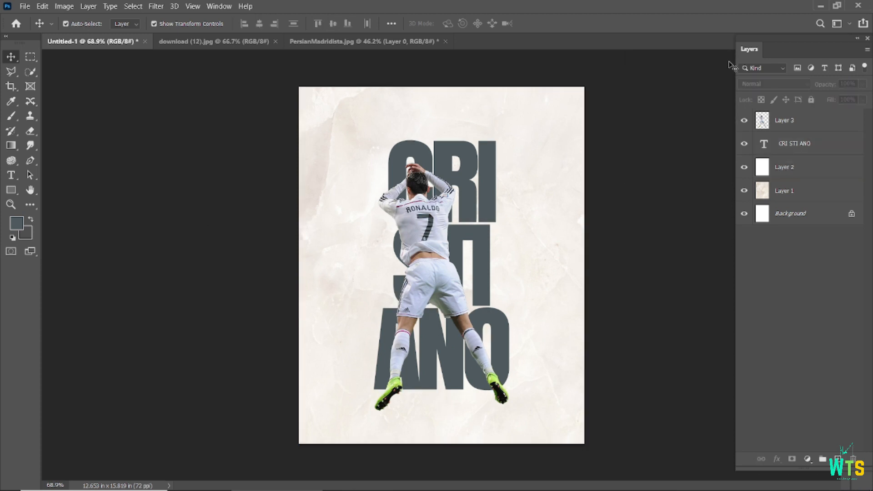
{"action": "left_click_drag", "start_coordinate": [436, 234], "coordinate": [448, 234]}
{"action": "left_click", "coordinate": [614, 177]}
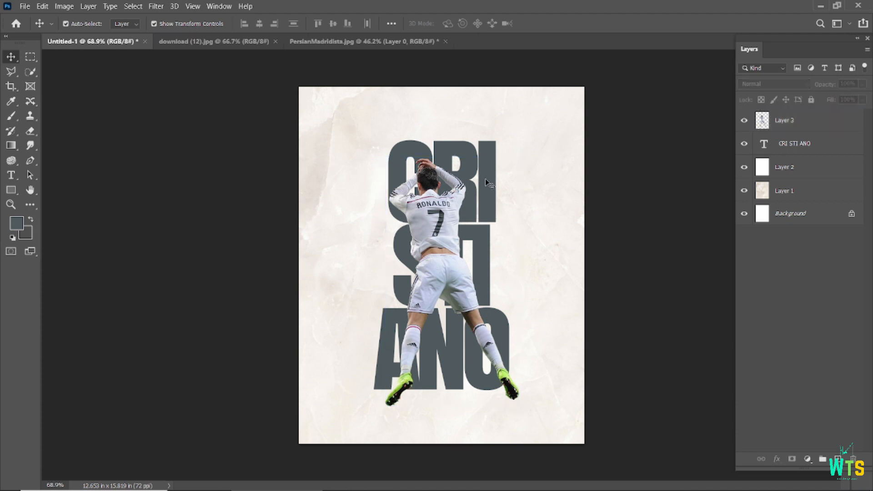
Reduce the CRI STI ANO lettering to 298 pt and tighten its line spacing to 247 pt
{"action": "double_click", "coordinate": [487, 173]}
{"action": "mouse_move", "coordinate": [262, 27]}
{"action": "left_mouse_down"}
{"action": "mouse_move", "coordinate": [237, 31]}
{"action": "mouse_move", "coordinate": [274, 28]}
{"action": "left_mouse_up"}
{"action": "left_click", "coordinate": [501, 24]}
{"action": "left_click_drag", "start_coordinate": [699, 101], "coordinate": [687, 104]}
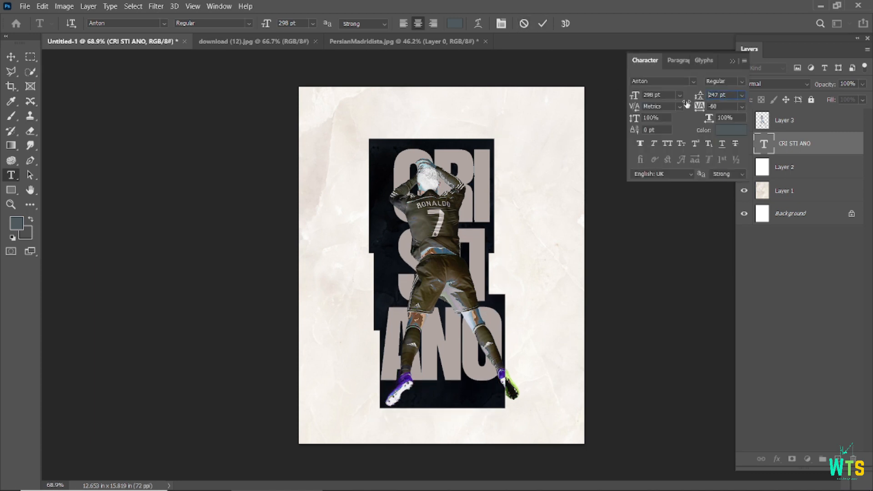
{"action": "left_click", "coordinate": [542, 23]}
{"action": "key", "text": "v"}
Shift the player slightly up and right, and re-centre the CRI STI ANO lettering on Layer 2 in both directions
{"action": "left_click", "coordinate": [628, 250]}
{"action": "mouse_move", "coordinate": [441, 218]}
{"action": "left_mouse_down"}
{"action": "mouse_move", "coordinate": [448, 200]}
{"action": "mouse_move", "coordinate": [446, 209]}
{"action": "left_mouse_up"}
{"action": "left_click", "coordinate": [641, 244]}
{"action": "left_click", "coordinate": [486, 215]}
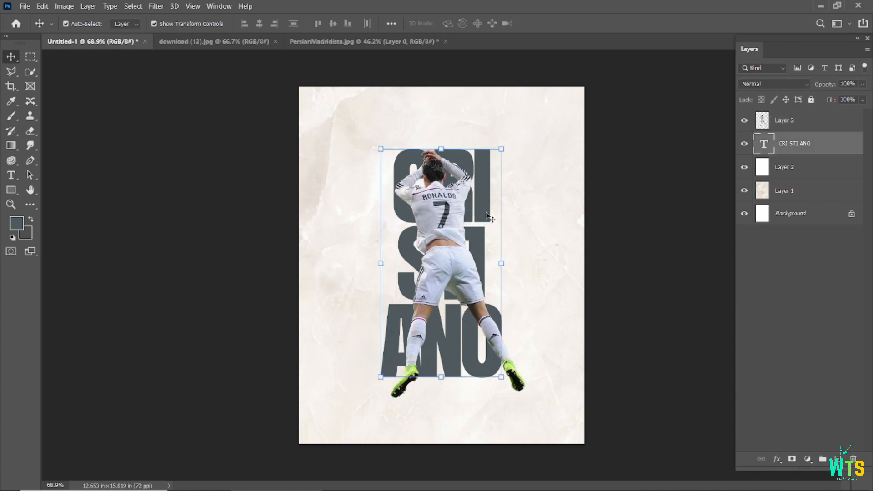
{"action": "left_click", "coordinate": [798, 160], "text": "ctrl"}
{"action": "left_click", "coordinate": [259, 24]}
{"action": "left_click", "coordinate": [332, 24]}
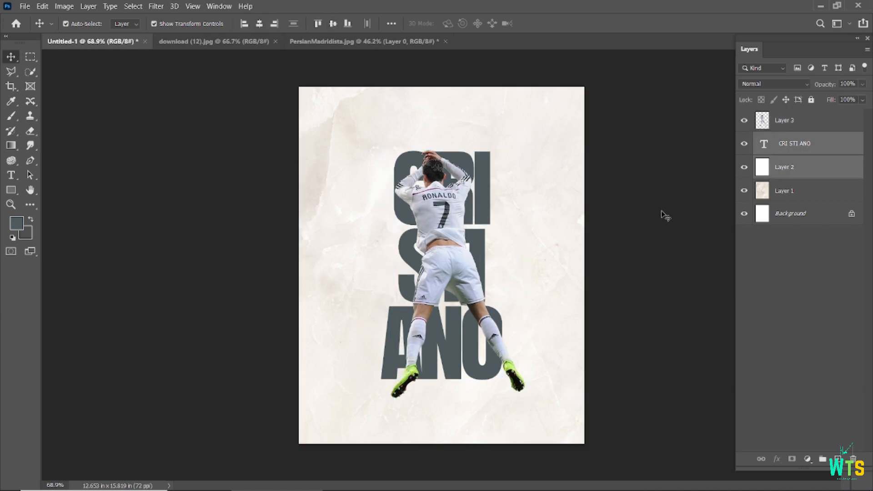
{"action": "left_click", "coordinate": [661, 212]}
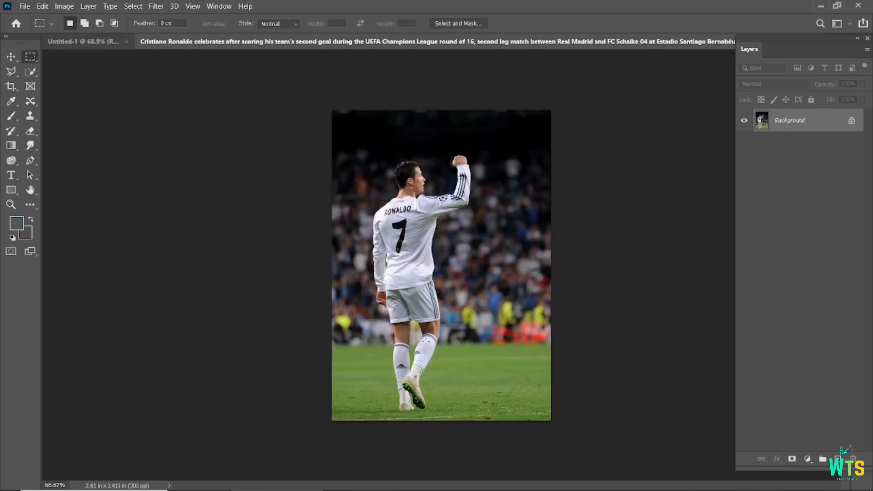
Select the grass area beside the player's feet in the stadium photo and bring it into the Untitled-1 poster
{"action": "left_click_drag", "start_coordinate": [426, 341], "coordinate": [583, 423]}
{"action": "key", "text": "v"}
{"action": "mouse_move", "coordinate": [469, 381]}
{"action": "left_mouse_down"}
{"action": "mouse_move", "coordinate": [114, 71]}
{"action": "mouse_move", "coordinate": [491, 381]}
{"action": "left_mouse_up"}
{"action": "left_click_drag", "start_coordinate": [482, 396], "coordinate": [413, 405]}
{"action": "scroll", "coordinate": [458, 405], "scroll_direction": "down", "scroll_amount": 2}
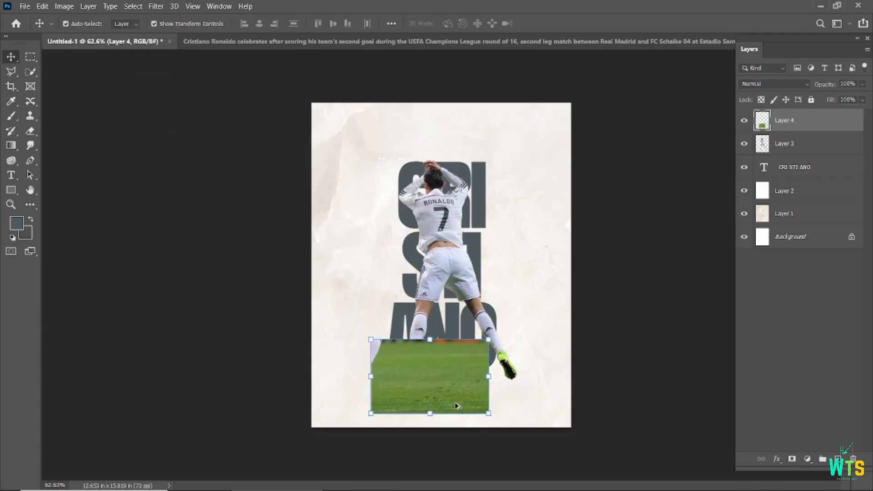
Enlarge the grass to span the poster's lower part and place Layer 4 beneath the CRI STI ANO text layer
{"action": "left_click", "coordinate": [486, 397]}
{"action": "left_click_drag", "start_coordinate": [483, 366], "coordinate": [553, 370]}
{"action": "left_click", "coordinate": [563, 23]}
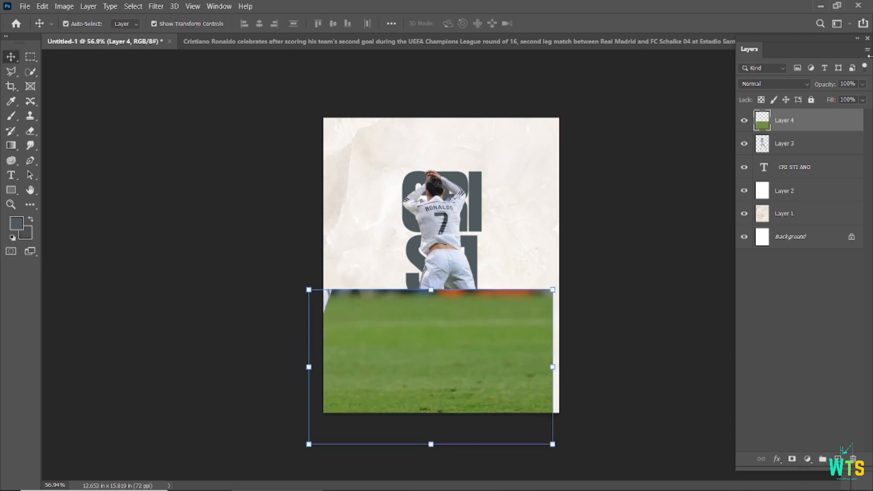
{"action": "left_click_drag", "start_coordinate": [454, 361], "coordinate": [463, 359]}
{"action": "left_click_drag", "start_coordinate": [807, 123], "coordinate": [779, 180]}
{"action": "left_click", "coordinate": [672, 308]}
{"action": "left_click_drag", "start_coordinate": [525, 326], "coordinate": [520, 347]}
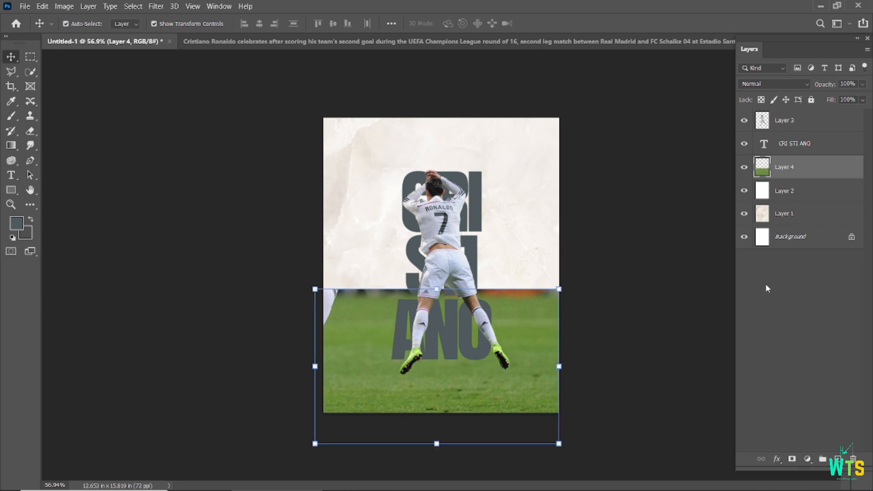
Add a layer mask to Layer 4 and fade out the grass's upper edge with a large soft black brush
{"action": "left_click", "coordinate": [790, 457]}
{"action": "left_click", "coordinate": [11, 117]}
{"action": "mouse_move", "coordinate": [298, 262]}
{"action": "left_mouse_down"}
{"action": "mouse_move", "coordinate": [422, 275]}
{"action": "mouse_move", "coordinate": [117, 267]}
{"action": "mouse_move", "coordinate": [245, 282]}
{"action": "mouse_move", "coordinate": [129, 271]}
{"action": "left_mouse_up"}
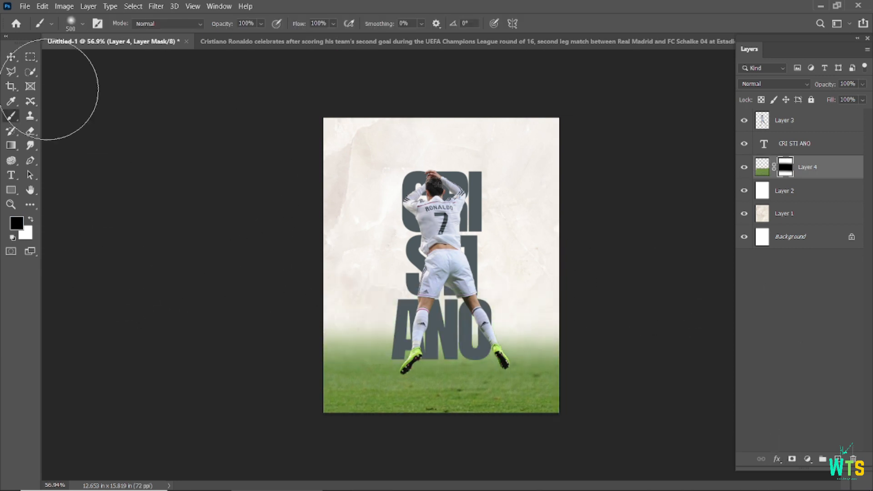
{"action": "left_click", "coordinate": [11, 57]}
{"action": "left_click", "coordinate": [403, 415]}
{"action": "left_click", "coordinate": [405, 403]}
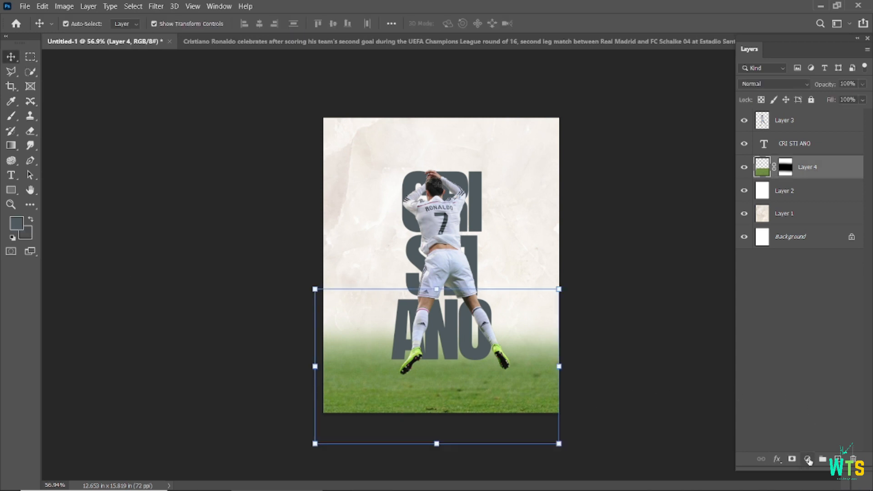
Add a Curves adjustment clipped to the grass layer and raise the curve to brighten the grass
{"action": "left_click", "coordinate": [808, 459]}
{"action": "left_click", "coordinate": [800, 315]}
{"action": "left_click", "coordinate": [144, 350]}
{"action": "left_click_drag", "start_coordinate": [144, 350], "coordinate": [126, 341]}
{"action": "left_click", "coordinate": [151, 428]}
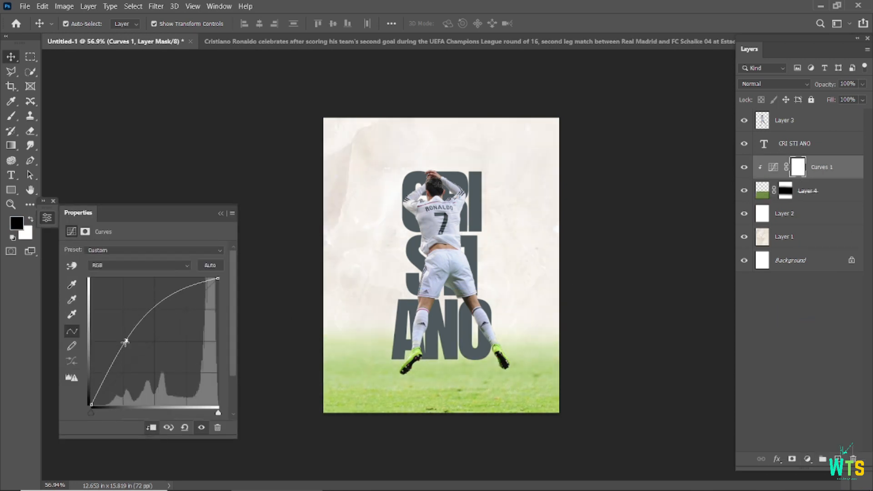
{"action": "left_click", "coordinate": [221, 214]}
Turn the grass on Layer 4 into a neutral grey using the Camera Raw Filter
{"action": "left_click", "coordinate": [452, 380]}
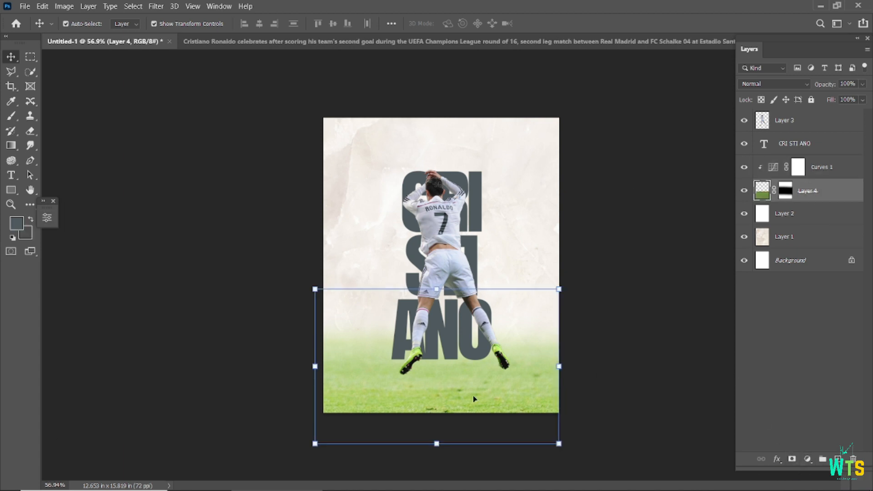
{"action": "left_click", "coordinate": [155, 6]}
{"action": "left_click", "coordinate": [183, 85]}
{"action": "left_click_drag", "start_coordinate": [523, 385], "coordinate": [463, 397]}
{"action": "left_click_drag", "start_coordinate": [524, 331], "coordinate": [542, 320]}
{"action": "left_click_drag", "start_coordinate": [525, 231], "coordinate": [537, 244]}
{"action": "left_click", "coordinate": [549, 465]}
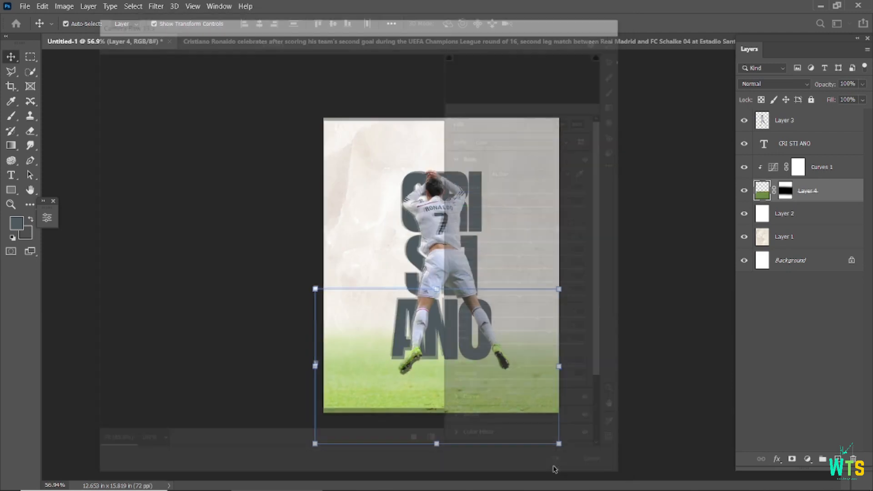
Lower the Curves 1 midpoint towards the diagonal to reduce the brightening of the grey grass
{"action": "double_click", "coordinate": [772, 166]}
{"action": "left_click_drag", "start_coordinate": [128, 341], "coordinate": [127, 365]}
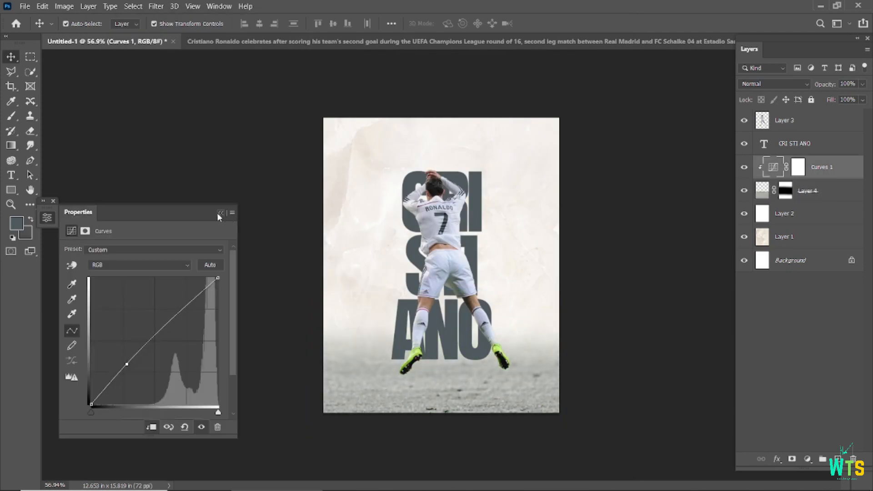
{"action": "left_click", "coordinate": [219, 212]}
{"action": "left_click", "coordinate": [233, 279]}
Select the cut-out player on Layer 3 and move him slightly down
{"action": "scroll", "coordinate": [450, 256], "scroll_direction": "up", "scroll_amount": 2}
{"action": "left_click", "coordinate": [436, 249]}
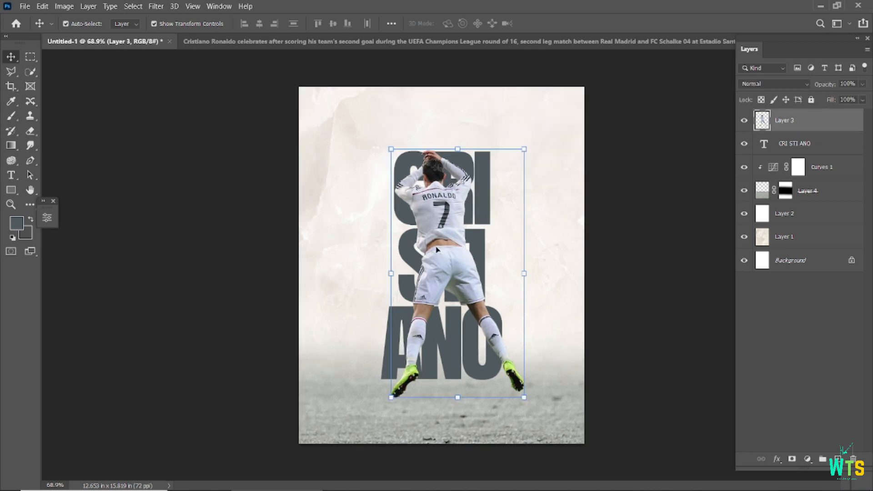
{"action": "left_click_drag", "start_coordinate": [443, 226], "coordinate": [445, 236]}
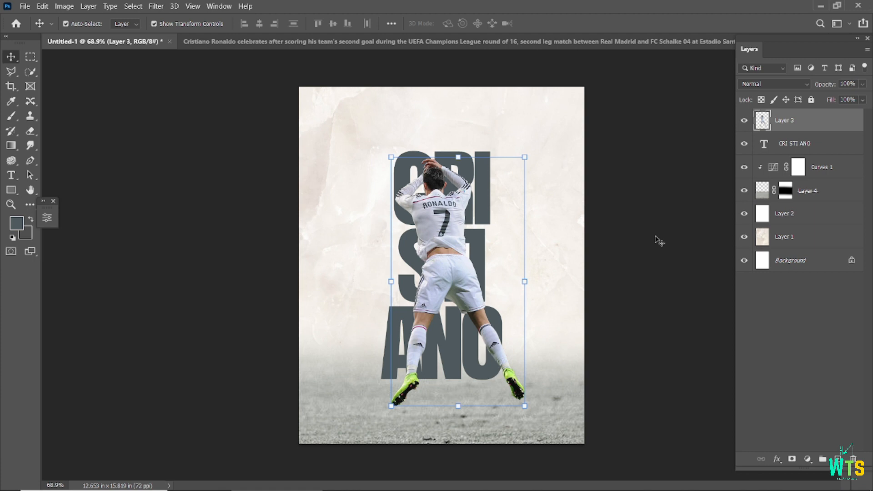
Tone the player in Camera Raw: Exposure +0.35, Contrast -26, Highlights +4, Whites -61, Blacks -61, Texture +26, Clarity +54, Vibrance -2, Saturation -52
{"action": "left_click", "coordinate": [156, 6]}
{"action": "left_click", "coordinate": [175, 89]}
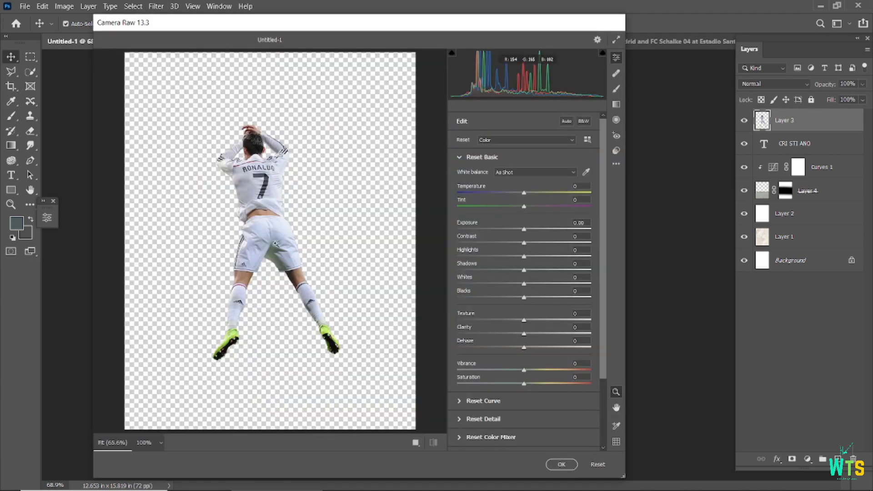
{"action": "left_click_drag", "start_coordinate": [524, 232], "coordinate": [482, 300]}
{"action": "left_click_drag", "start_coordinate": [524, 320], "coordinate": [560, 334]}
{"action": "mouse_move", "coordinate": [523, 383]}
{"action": "left_mouse_down"}
{"action": "mouse_move", "coordinate": [488, 390]}
{"action": "mouse_move", "coordinate": [514, 372]}
{"action": "mouse_move", "coordinate": [522, 380]}
{"action": "left_mouse_up"}
{"action": "scroll", "coordinate": [336, 355], "scroll_direction": "up", "scroll_amount": 2}
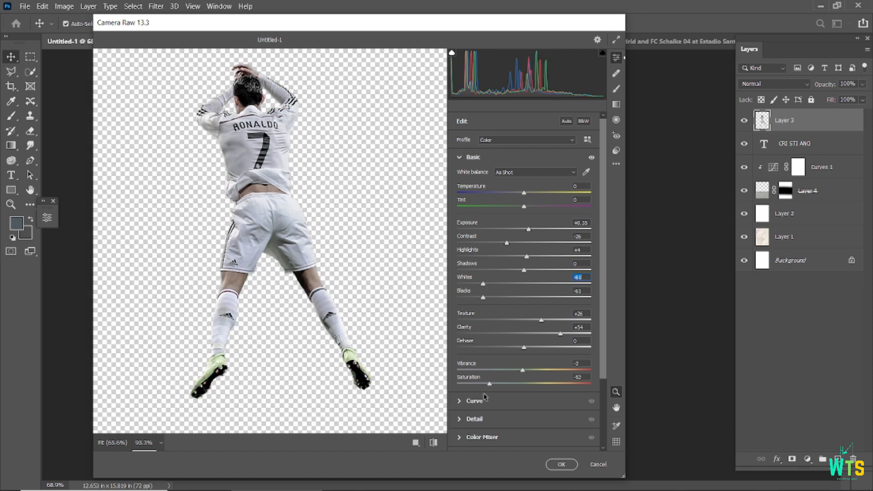
Add a grain effect of 26 to the player in Camera Raw
{"action": "left_click", "coordinate": [461, 404]}
{"action": "scroll", "coordinate": [467, 416], "scroll_direction": "down", "scroll_amount": 1}
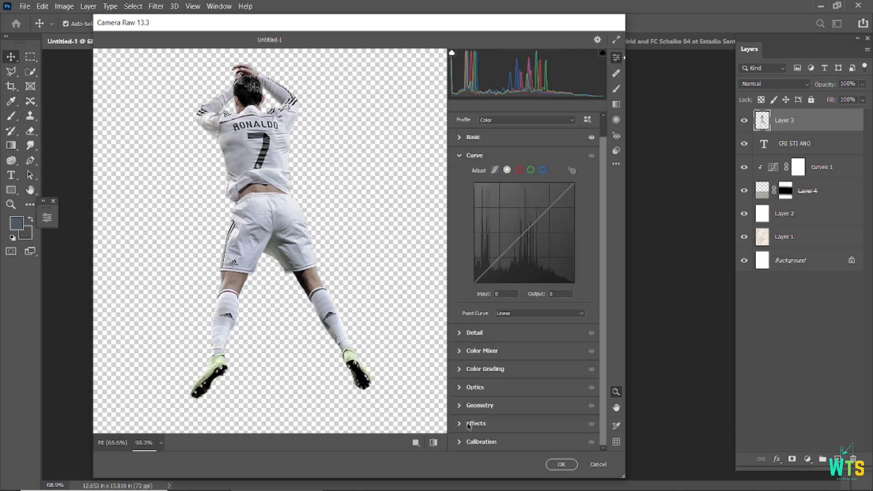
{"action": "left_click", "coordinate": [459, 442]}
{"action": "left_click", "coordinate": [458, 255]}
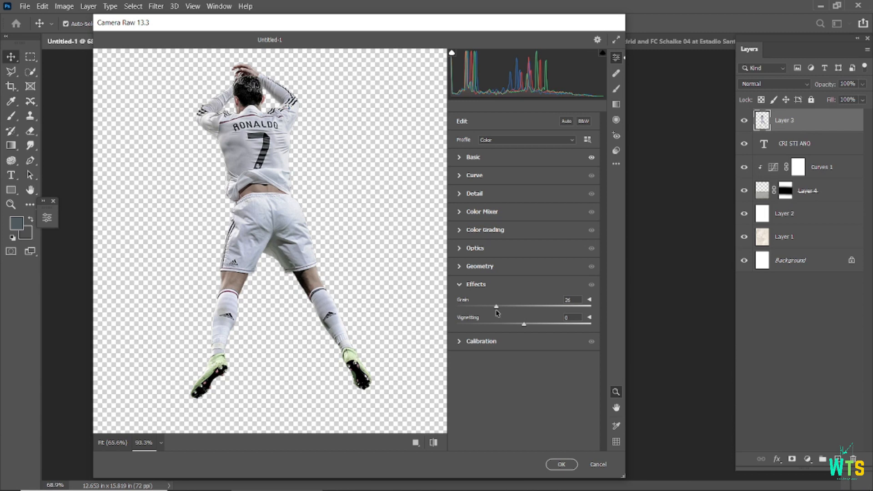
Compare the player before and after the Camera Raw edits, apply them, and move him slightly up
{"action": "left_click", "coordinate": [434, 443]}
{"action": "left_click", "coordinate": [433, 443]}
{"action": "left_click", "coordinate": [434, 443]}
{"action": "left_click", "coordinate": [433, 443]}
{"action": "scroll", "coordinate": [380, 374], "scroll_direction": "down", "scroll_amount": 2}
{"action": "left_click", "coordinate": [563, 465]}
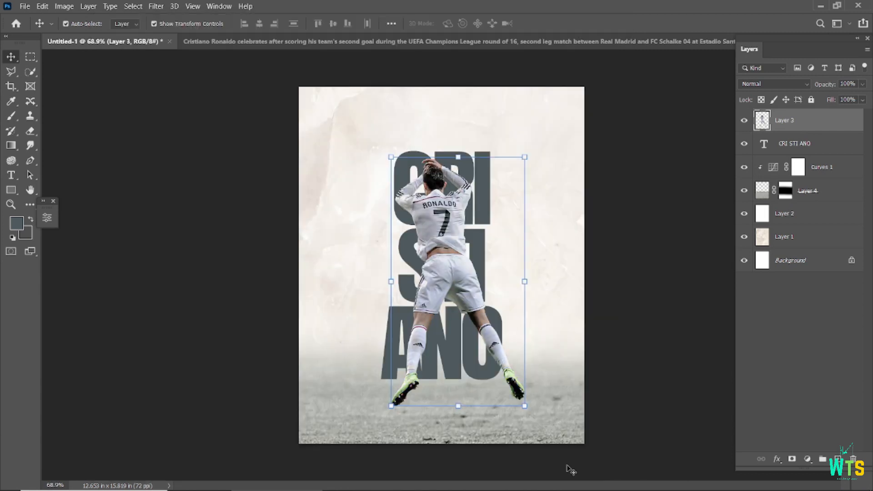
{"action": "left_click_drag", "start_coordinate": [457, 264], "coordinate": [457, 258]}
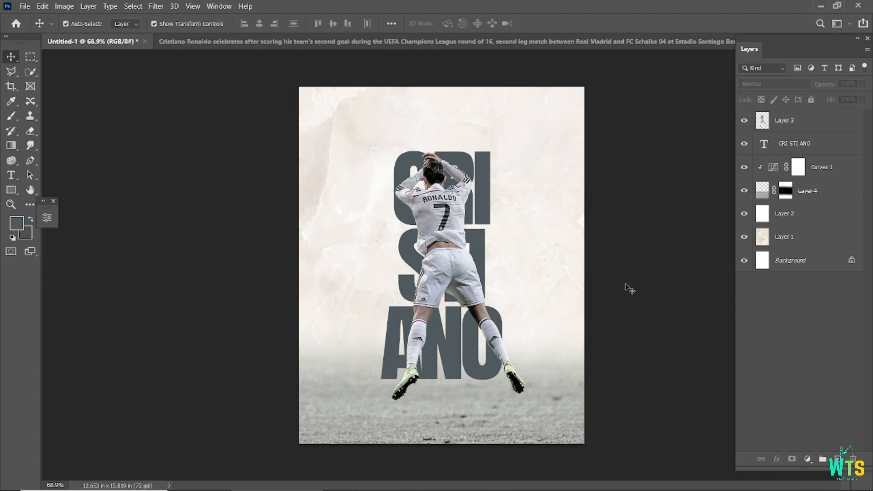
Change the CRI STI ANO lettering to DELIRIUM NCV with faux bold, 232 pt line spacing and tracking of 80
{"action": "left_click", "coordinate": [489, 187]}
{"action": "double_click", "coordinate": [489, 185]}
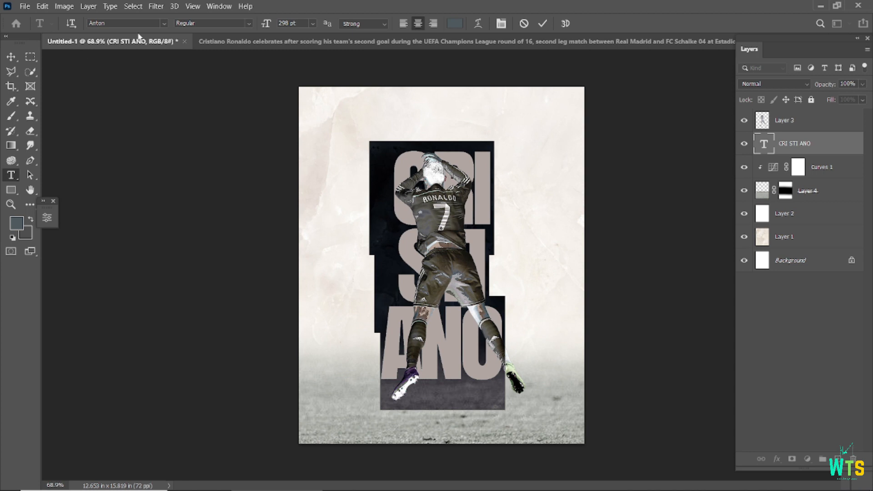
{"action": "left_click", "coordinate": [163, 23]}
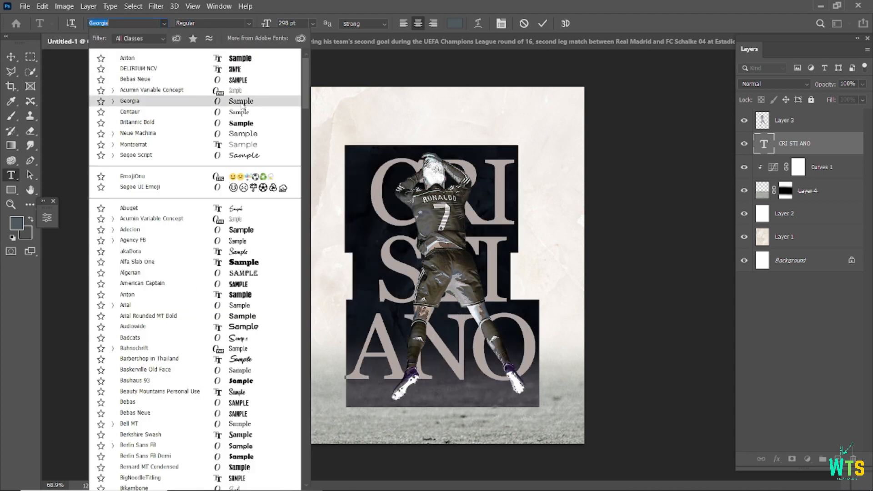
{"action": "left_click", "coordinate": [240, 69]}
{"action": "left_click", "coordinate": [501, 23]}
{"action": "left_click_drag", "start_coordinate": [708, 111], "coordinate": [690, 103]}
{"action": "left_click", "coordinate": [642, 145]}
{"action": "left_click", "coordinate": [543, 25]}
{"action": "key", "text": "v"}
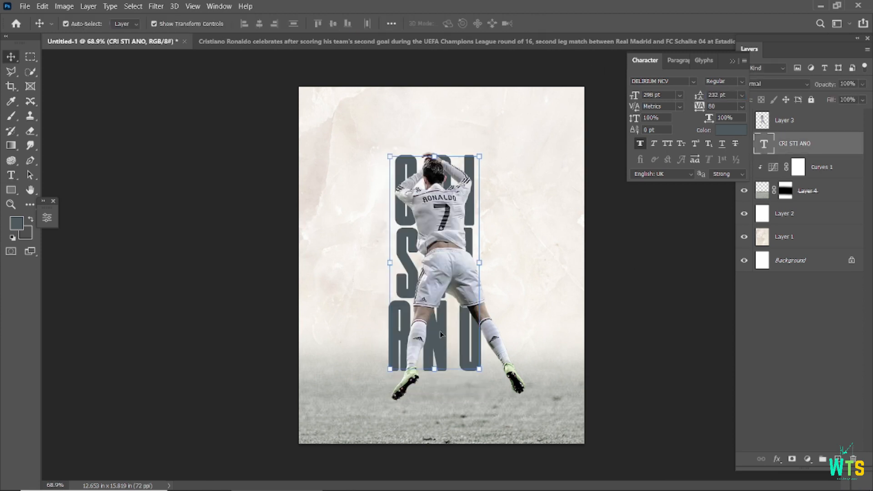
Centre the restyled CRI STI ANO lettering horizontally on Layer 2
{"action": "left_click", "coordinate": [731, 60]}
{"action": "left_click", "coordinate": [811, 213], "text": "ctrl"}
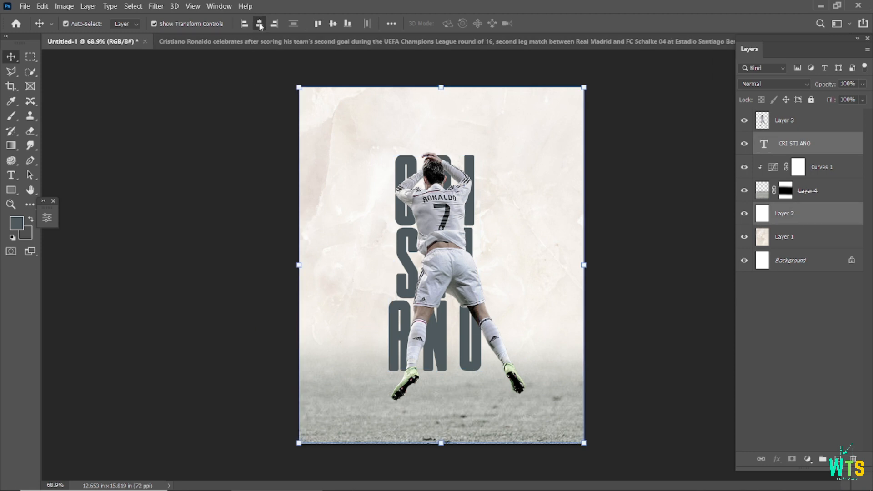
{"action": "left_click", "coordinate": [259, 23]}
{"action": "left_click", "coordinate": [230, 201]}
Duplicate the CRI STI ANO text, change the copy's wording to RONALDO and place it below the stacked lettering
{"action": "left_click", "coordinate": [406, 276]}
{"action": "left_click_drag", "start_coordinate": [406, 276], "coordinate": [417, 368]}
{"action": "double_click", "coordinate": [417, 395]}
{"action": "key", "text": "BackSpace"}
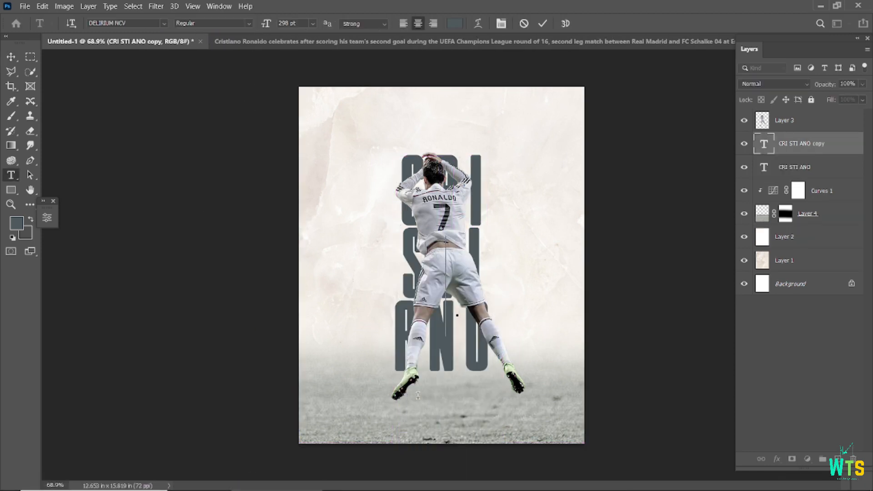
{"action": "type", "text": "RONALD"}
{"action": "type", "text": "RONALDO"}
{"action": "key", "text": "ctrl+Return"}
{"action": "key", "text": "v"}
{"action": "left_click_drag", "start_coordinate": [382, 292], "coordinate": [383, 410]}
Tighten the RONALDO text's tracking to -20
{"action": "double_click", "coordinate": [764, 144]}
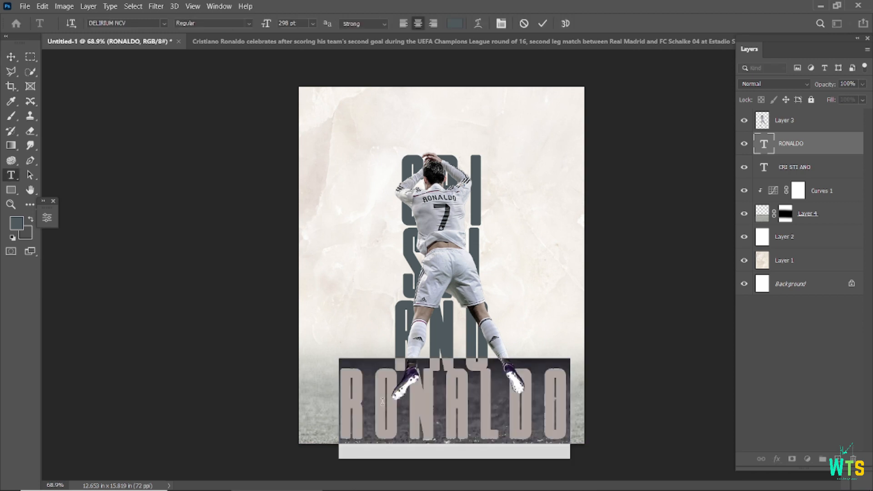
{"action": "key", "text": "ctrl+t"}
{"action": "mouse_move", "coordinate": [699, 94]}
{"action": "left_mouse_down"}
{"action": "mouse_move", "coordinate": [690, 103]}
{"action": "mouse_move", "coordinate": [697, 110]}
{"action": "left_mouse_up"}
{"action": "left_click", "coordinate": [543, 23]}
{"action": "key", "text": "v"}
Move the CRI STI ANO lettering up and position RONALDO centred directly beneath it
{"action": "left_click_drag", "start_coordinate": [480, 197], "coordinate": [481, 183]}
{"action": "mouse_move", "coordinate": [443, 397]}
{"action": "left_mouse_down"}
{"action": "mouse_move", "coordinate": [425, 384]}
{"action": "mouse_move", "coordinate": [426, 394]}
{"action": "left_mouse_up"}
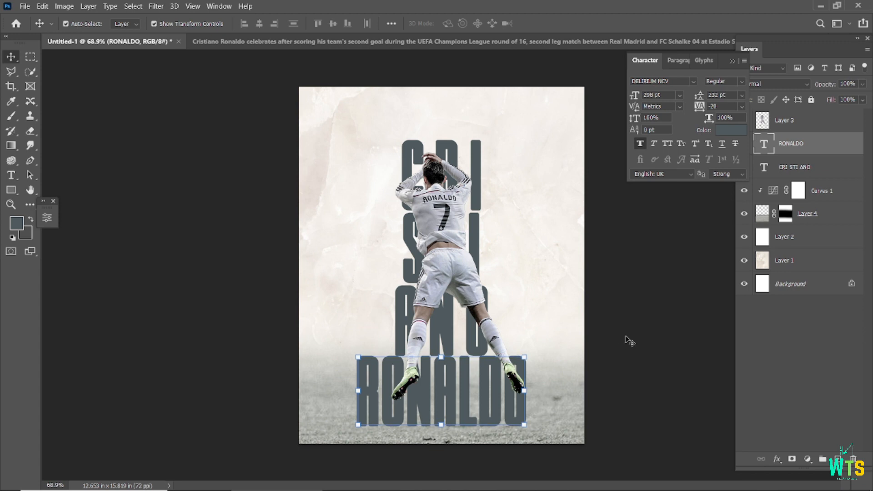
{"action": "left_click", "coordinate": [669, 313]}
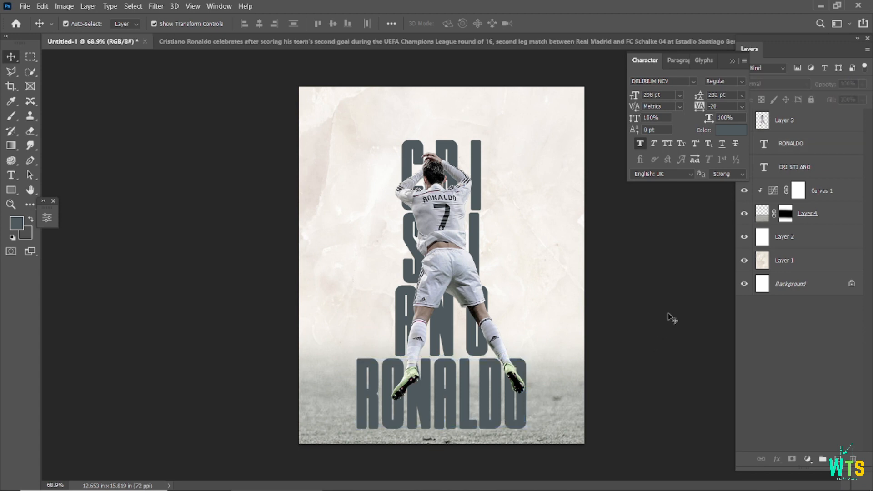
{"action": "left_click_drag", "start_coordinate": [807, 136], "coordinate": [810, 111]}
{"action": "left_click", "coordinate": [683, 320]}
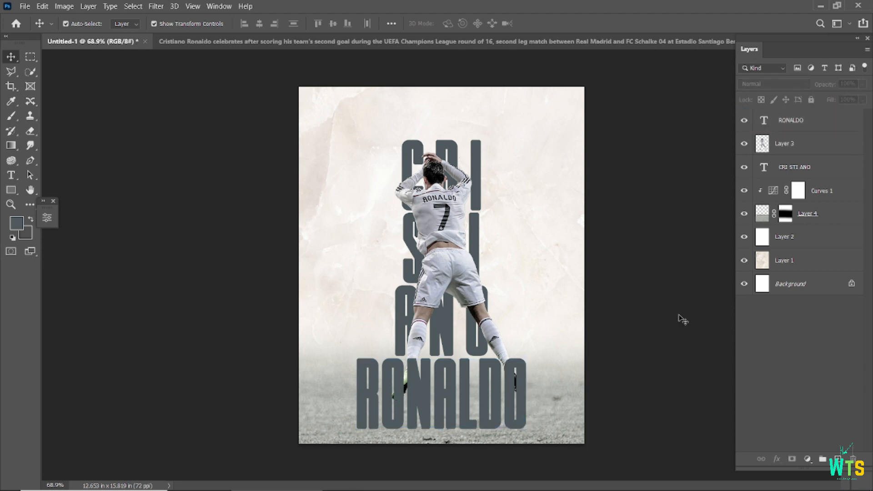
{"action": "key", "text": "ctrl+z"}
{"action": "left_click_drag", "start_coordinate": [796, 166], "coordinate": [802, 114]}
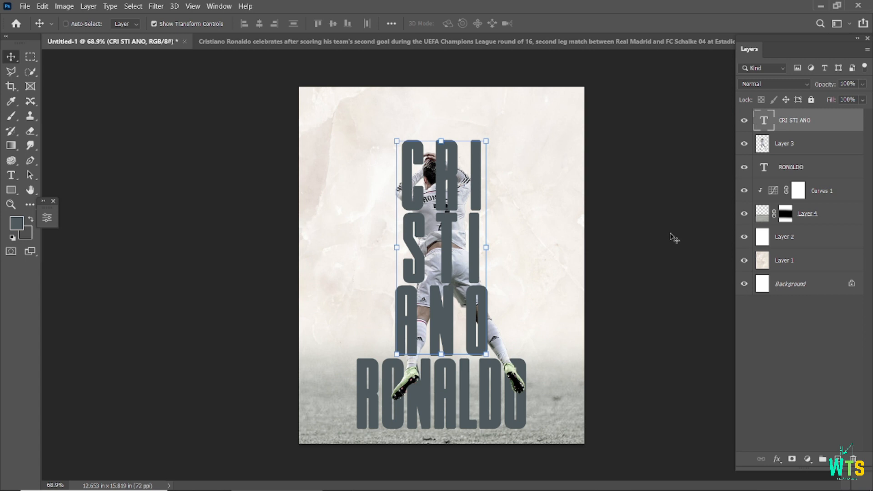
{"action": "key", "text": "ctrl+z"}
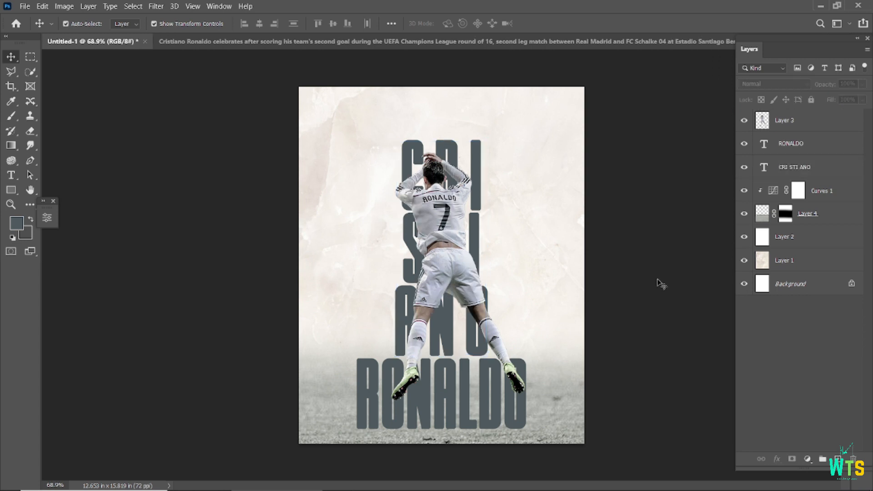
Stretch the RONALDO text wider on both sides and reduce its height, keeping it directly beneath the stacked lettering
{"action": "double_click", "coordinate": [462, 402]}
{"action": "left_click", "coordinate": [539, 26]}
{"action": "left_click", "coordinate": [441, 428]}
{"action": "left_click_drag", "start_coordinate": [442, 447], "coordinate": [443, 427]}
{"action": "left_click_drag", "start_coordinate": [531, 385], "coordinate": [547, 385]}
{"action": "left_click", "coordinate": [563, 23]}
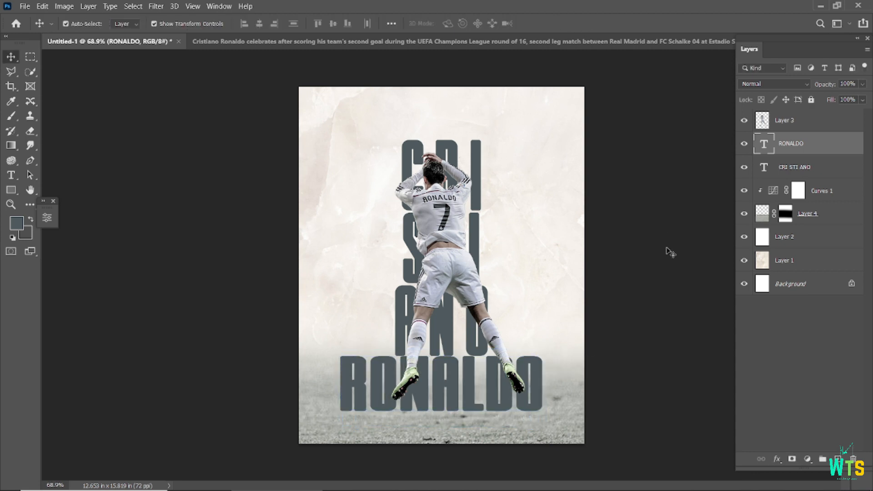
{"action": "left_click", "coordinate": [667, 250]}
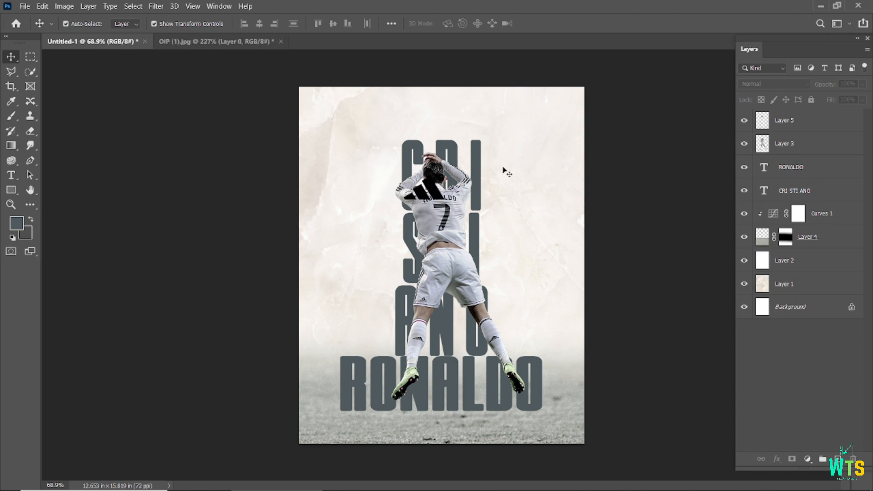
Move the adidas logo off the player's shoulder to just above the end of RONALDO
{"action": "left_click_drag", "start_coordinate": [503, 172], "coordinate": [564, 408]}
{"action": "scroll", "coordinate": [538, 347], "scroll_direction": "up", "scroll_amount": 5}
{"action": "scroll", "coordinate": [531, 351], "scroll_direction": "down", "scroll_amount": 5}
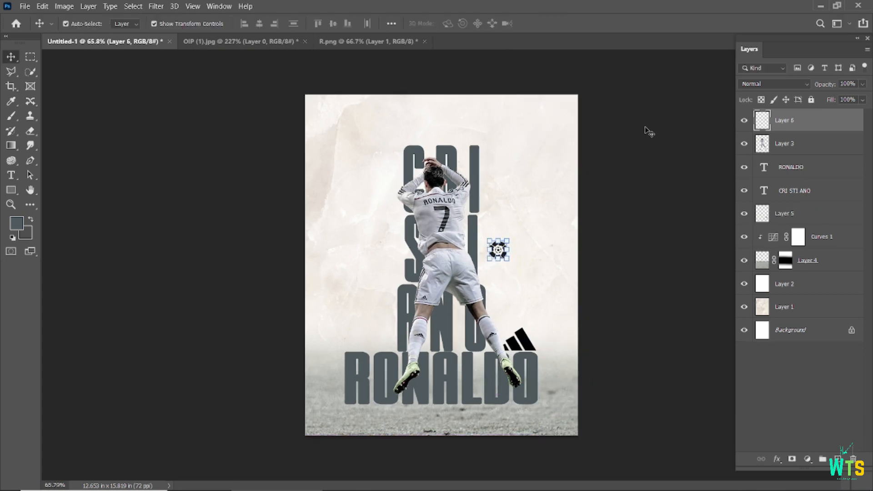
Resize the La Liga and adidas logos and stack them beside the O of ANO, with La Liga above adidas
{"action": "left_click", "coordinate": [645, 128]}
{"action": "scroll", "coordinate": [473, 303], "scroll_direction": "up", "scroll_amount": 3}
{"action": "scroll", "coordinate": [518, 319], "scroll_direction": "down", "scroll_amount": 1}
{"action": "left_click_drag", "start_coordinate": [547, 331], "coordinate": [468, 445]}
{"action": "left_click_drag", "start_coordinate": [509, 211], "coordinate": [405, 447]}
{"action": "scroll", "coordinate": [464, 386], "scroll_direction": "down", "scroll_amount": 3}
{"action": "left_click", "coordinate": [600, 300]}
{"action": "left_click_drag", "start_coordinate": [467, 429], "coordinate": [510, 344]}
{"action": "left_click_drag", "start_coordinate": [420, 421], "coordinate": [527, 295]}
{"action": "left_click", "coordinate": [563, 24]}
{"action": "left_click", "coordinate": [591, 227]}
Set the opacity and fill of both the La Liga and adidas logo layers to 74%
{"action": "left_click", "coordinate": [511, 311]}
{"action": "left_click", "coordinate": [515, 340], "text": "shift"}
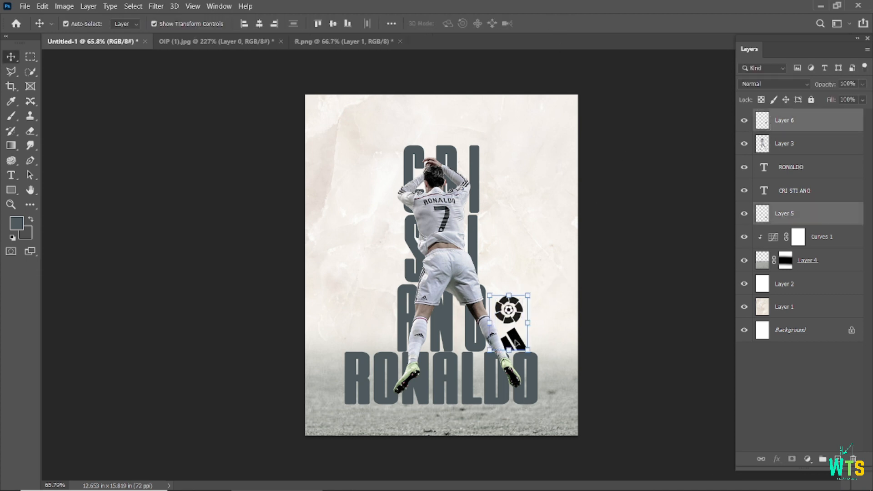
{"action": "mouse_move", "coordinate": [827, 86]}
{"action": "left_mouse_down"}
{"action": "mouse_move", "coordinate": [819, 102]}
{"action": "mouse_move", "coordinate": [820, 89]}
{"action": "left_mouse_up"}
{"action": "left_click", "coordinate": [655, 254]}
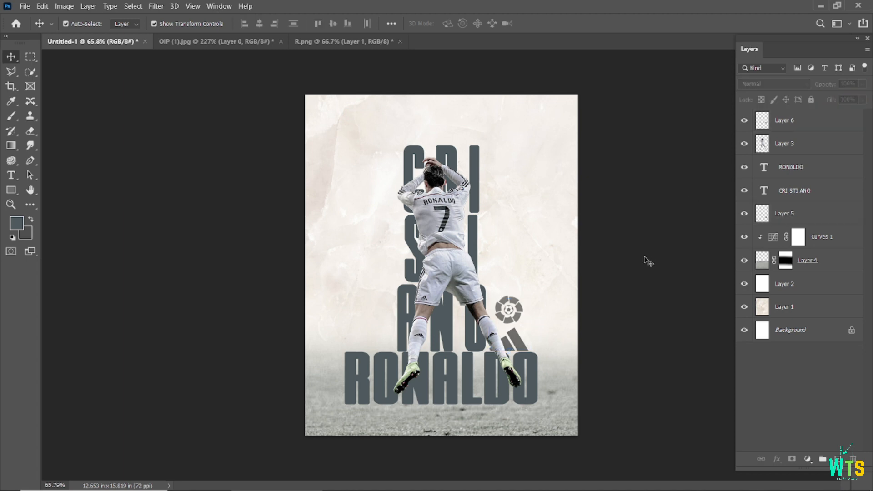
{"action": "left_click", "coordinate": [509, 310]}
{"action": "left_click", "coordinate": [515, 340], "text": "shift"}
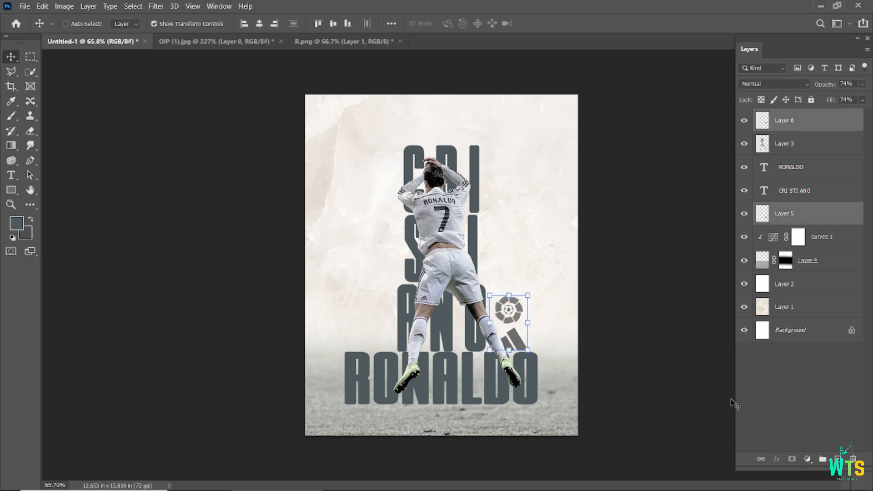
{"action": "left_click", "coordinate": [694, 370]}
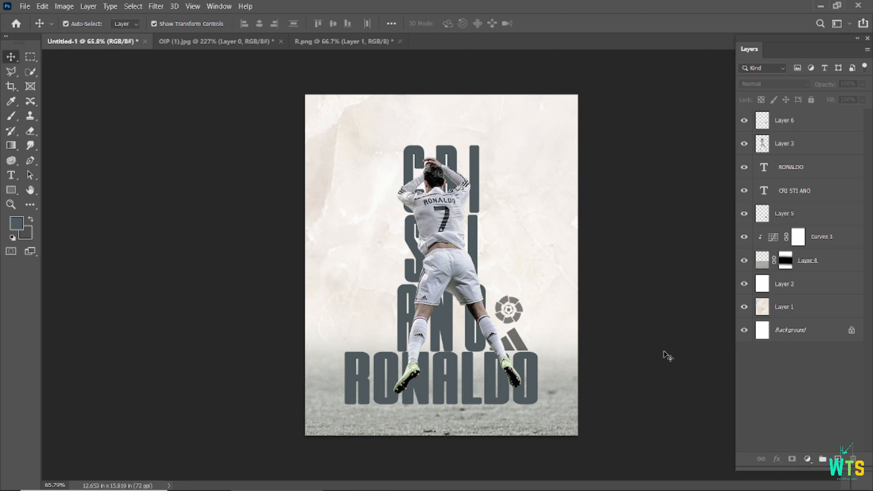
Add a new unclipped layer directly above the grass layer's clipped Curves adjustment
{"action": "left_click", "coordinate": [519, 425]}
{"action": "left_click", "coordinate": [837, 459]}
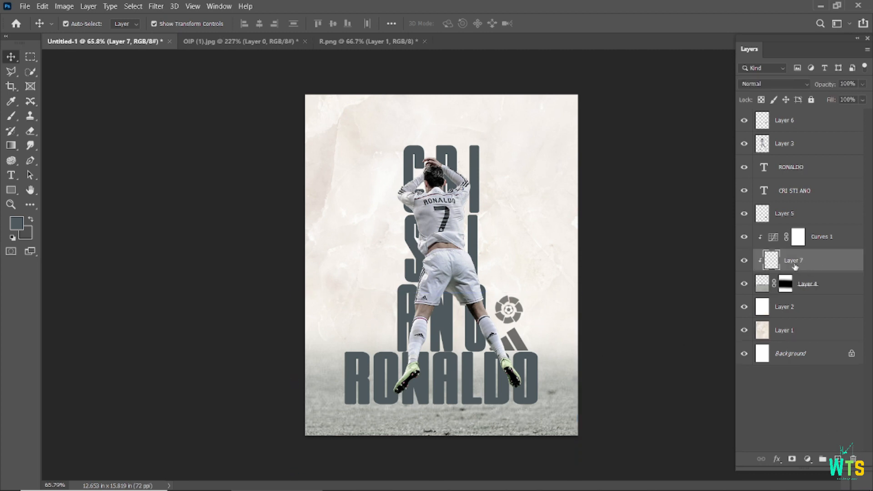
{"action": "left_click", "coordinate": [791, 272], "text": "alt"}
{"action": "left_click_drag", "start_coordinate": [790, 272], "coordinate": [784, 293]}
{"action": "left_click", "coordinate": [794, 245], "text": "alt"}
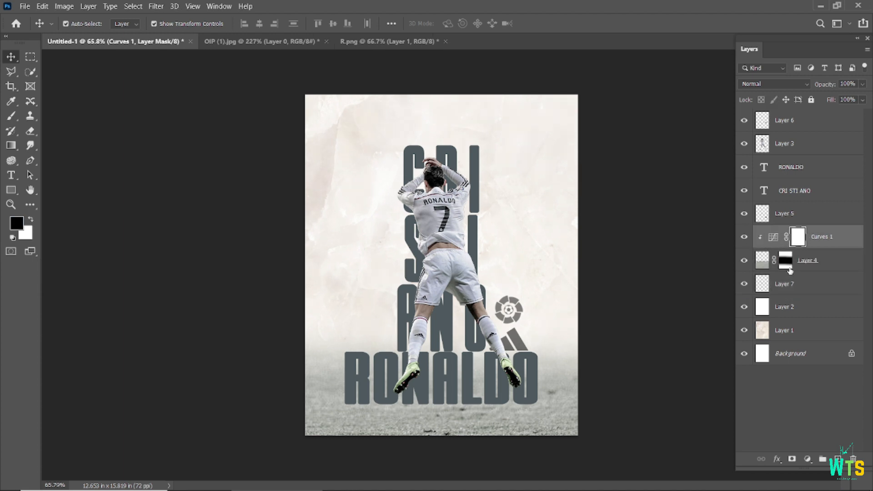
{"action": "left_click_drag", "start_coordinate": [789, 284], "coordinate": [799, 225]}
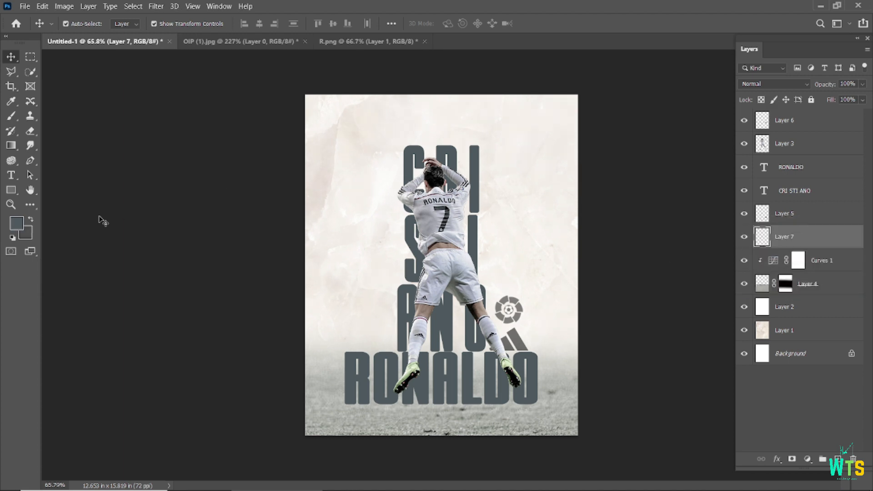
Set the foreground colour to black and flatten the soft 500 px brush into a thin horizontal ellipse
{"action": "left_click", "coordinate": [20, 223]}
{"action": "left_click_drag", "start_coordinate": [595, 376], "coordinate": [572, 427]}
{"action": "left_click", "coordinate": [828, 278]}
{"action": "key", "text": "b"}
{"action": "left_click", "coordinate": [75, 23]}
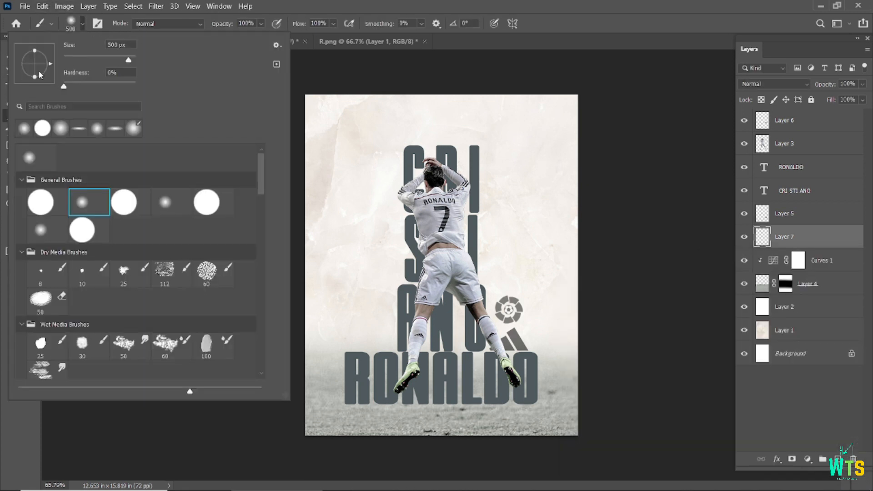
{"action": "left_click", "coordinate": [411, 5]}
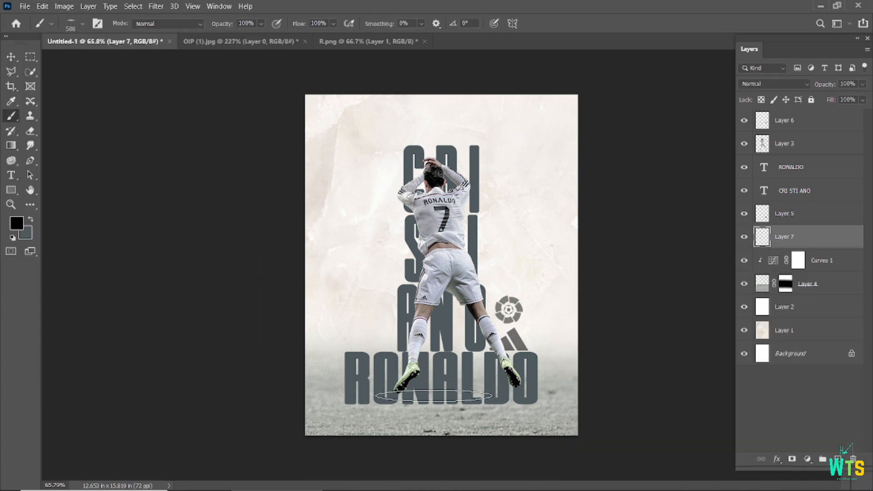
{"action": "left_click_drag", "start_coordinate": [385, 413], "coordinate": [514, 414]}
{"action": "key", "text": "ctrl+z"}
{"action": "key", "text": "ctrl+z"}
Paint a soft ground shadow on the grass beneath RONALDO with the brush at 47% opacity and 11% flow
{"action": "left_click_drag", "start_coordinate": [294, 24], "coordinate": [253, 39]}
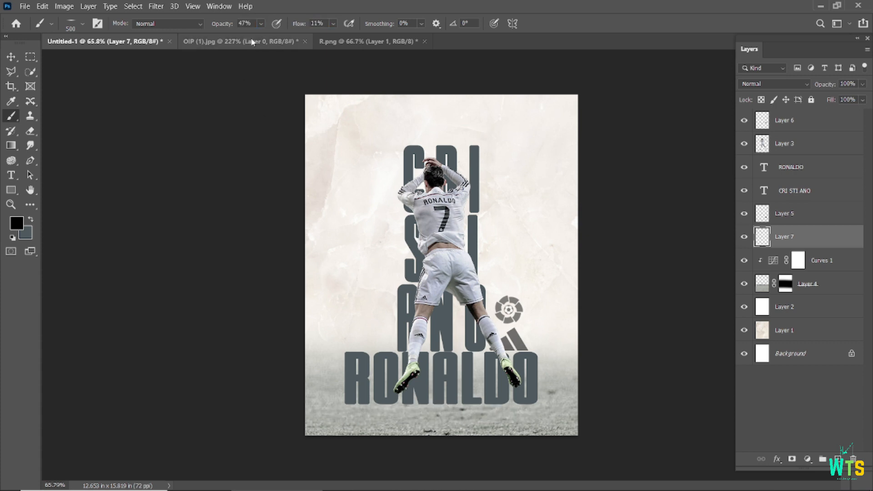
{"action": "mouse_move", "coordinate": [437, 417]}
{"action": "left_mouse_down"}
{"action": "mouse_move", "coordinate": [496, 417]}
{"action": "mouse_move", "coordinate": [377, 416]}
{"action": "mouse_move", "coordinate": [564, 413]}
{"action": "left_mouse_up"}
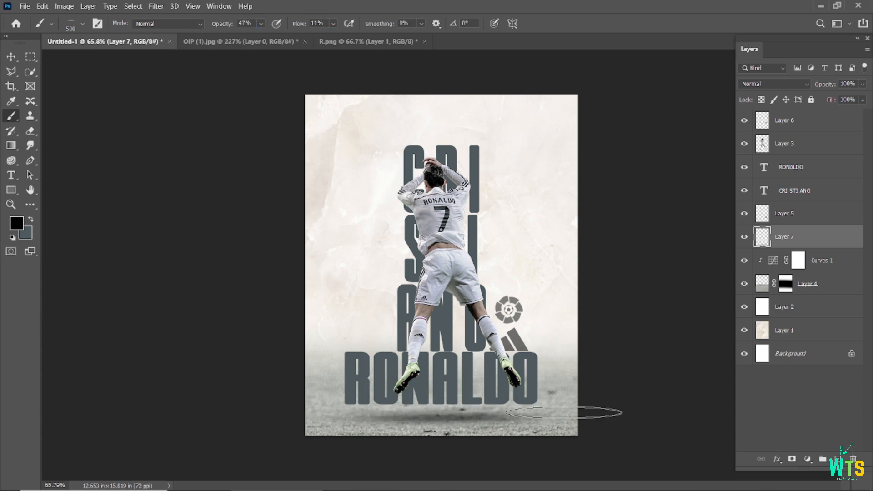
{"action": "key", "text": "ctrl+z"}
{"action": "left_click_drag", "start_coordinate": [444, 416], "coordinate": [509, 416]}
{"action": "left_click_drag", "start_coordinate": [404, 415], "coordinate": [478, 417]}
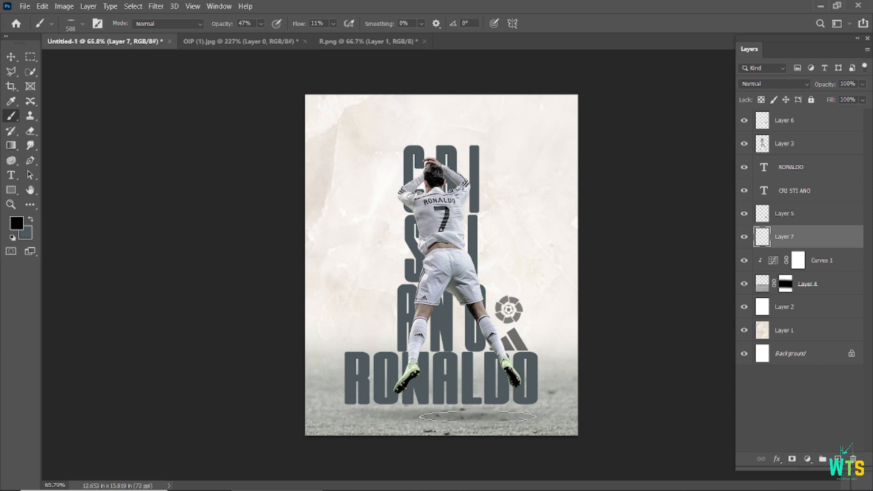
{"action": "left_click", "coordinate": [12, 57]}
{"action": "left_click", "coordinate": [102, 142]}
{"action": "scroll", "coordinate": [158, 209], "scroll_direction": "down", "scroll_amount": 2}
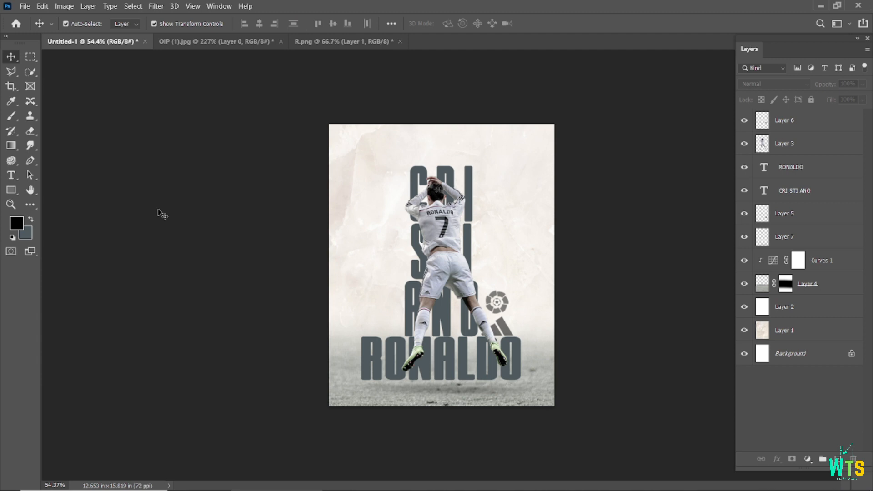
Add a new top layer and shade the poster's lower-left edge with a soft round 1000 px black brush at 100% opacity and flow
{"action": "left_click", "coordinate": [837, 457]}
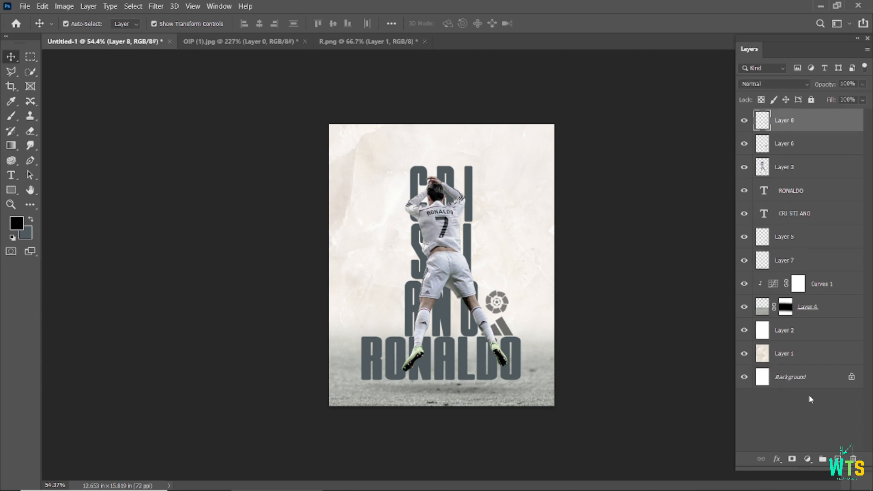
{"action": "left_click", "coordinate": [11, 116]}
{"action": "left_click", "coordinate": [72, 24]}
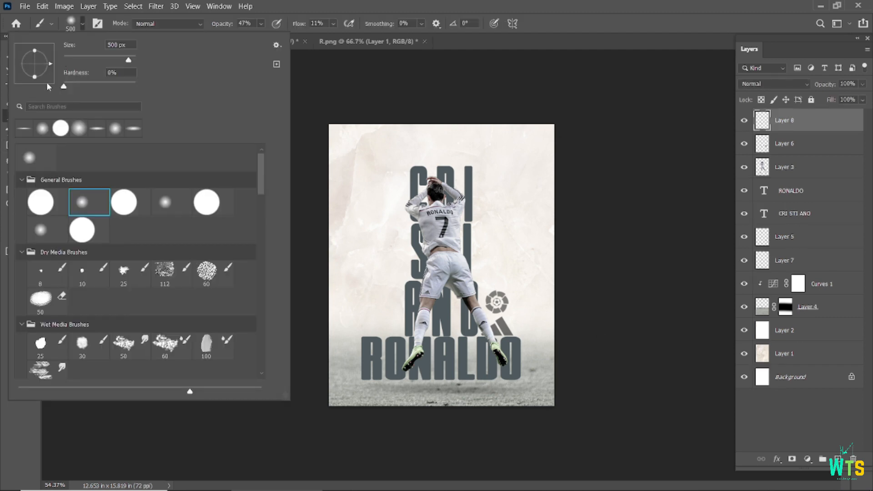
{"action": "left_click", "coordinate": [354, 8]}
{"action": "key", "text": "bracketright"}
{"action": "key", "text": "bracketright"}
{"action": "key", "text": "bracketright"}
{"action": "key", "text": "bracketright"}
{"action": "key", "text": "bracketright"}
{"action": "scroll", "coordinate": [219, 316], "scroll_direction": "down", "scroll_amount": 1}
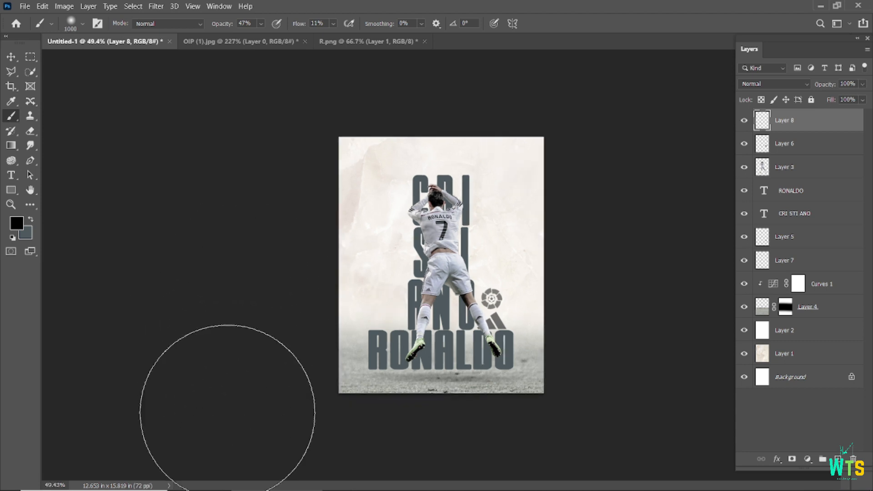
{"action": "left_click_drag", "start_coordinate": [220, 27], "coordinate": [393, 48]}
{"action": "scroll", "coordinate": [267, 399], "scroll_direction": "down", "scroll_amount": 2}
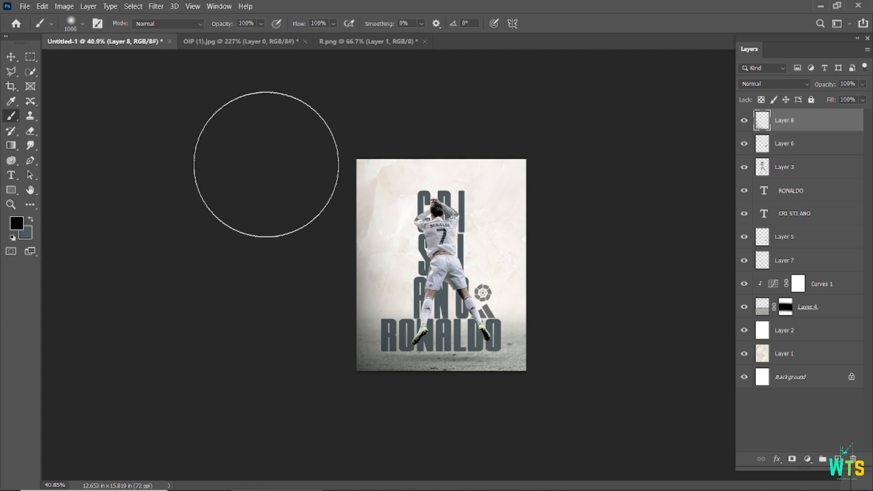
Enlarge the black brush to 3100 px and deepen the soft shading along the poster's left side and bottom
{"action": "key", "text": "bracketright"}
{"action": "key", "text": "bracketright"}
{"action": "key", "text": "bracketright"}
{"action": "key", "text": "bracketright"}
{"action": "key", "text": "bracketright"}
{"action": "key", "text": "bracketright"}
{"action": "key", "text": "bracketright"}
{"action": "key", "text": "bracketright"}
{"action": "key", "text": "bracketright"}
{"action": "key", "text": "bracketright"}
{"action": "key", "text": "bracketright"}
{"action": "key", "text": "bracketright"}
{"action": "key", "text": "bracketright"}
{"action": "key", "text": "bracketright"}
{"action": "key", "text": "bracketright"}
{"action": "key", "text": "bracketright"}
{"action": "key", "text": "bracketright"}
{"action": "key", "text": "bracketright"}
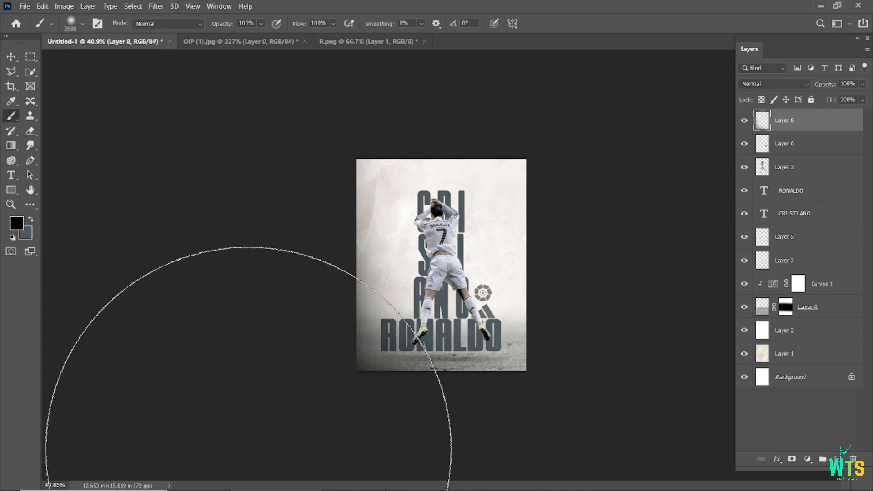
{"action": "scroll", "coordinate": [292, 407], "scroll_direction": "down", "scroll_amount": 3}
{"action": "key", "text": "bracketright"}
{"action": "key", "text": "bracketright"}
{"action": "key", "text": "bracketright"}
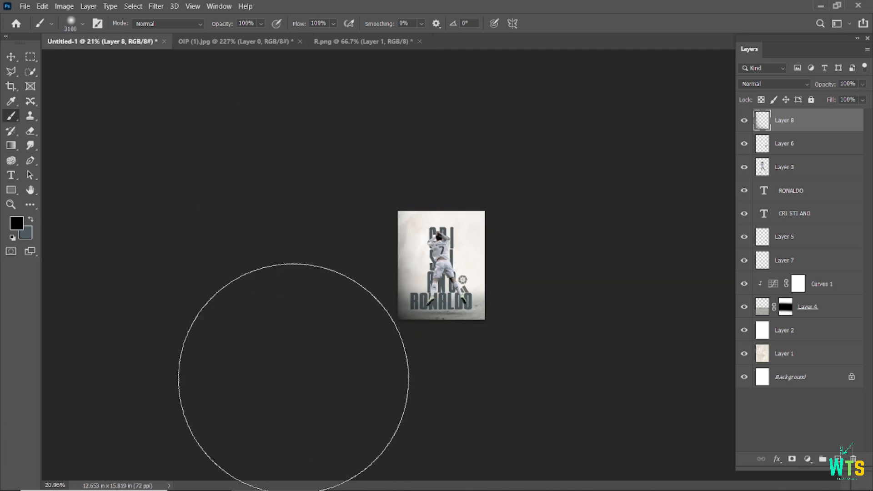
{"action": "key", "text": "v"}
{"action": "left_click", "coordinate": [307, 257]}
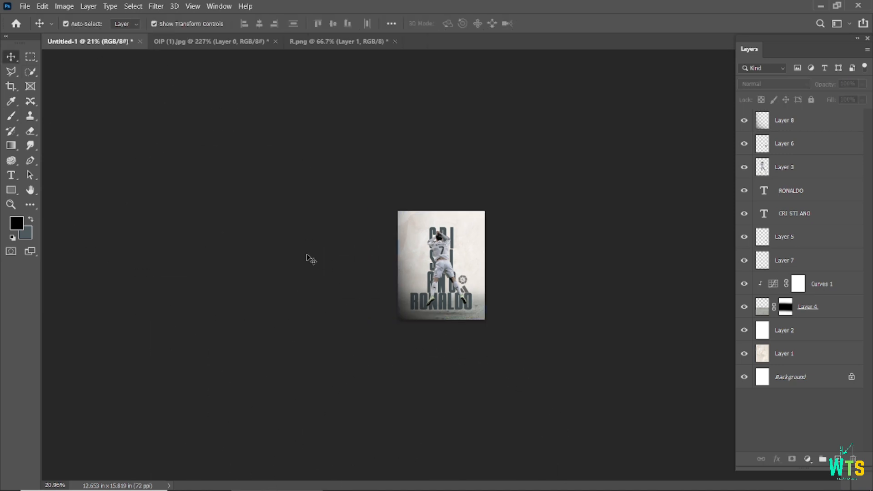
{"action": "key", "text": "ctrl+0"}
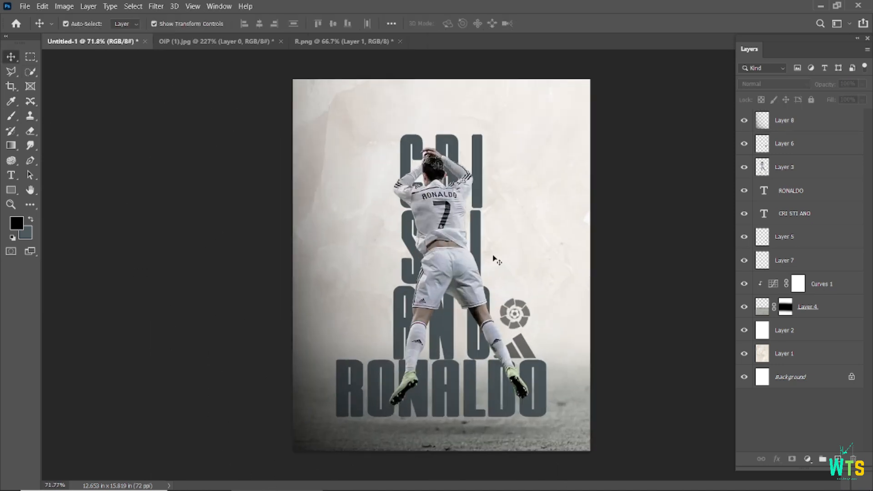
{"action": "scroll", "coordinate": [294, 237], "scroll_direction": "down", "scroll_amount": 1}
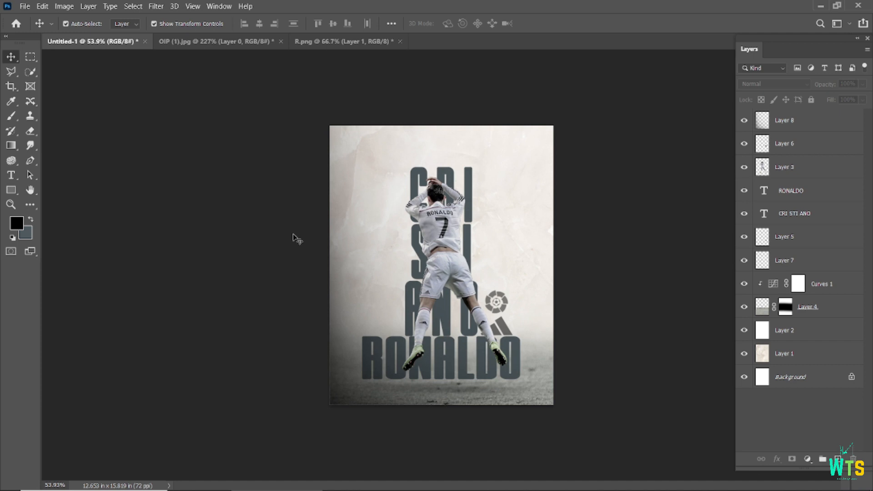
Add another new top layer and sample a light grey from the player's shirt as the brush colour
{"action": "key", "text": "ctrl+shift+alt+n"}
{"action": "key", "text": "i"}
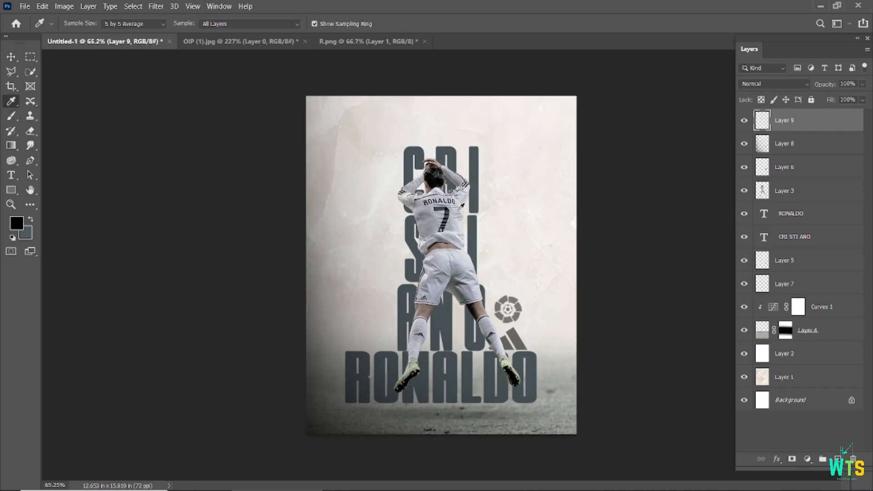
{"action": "key", "text": "b"}
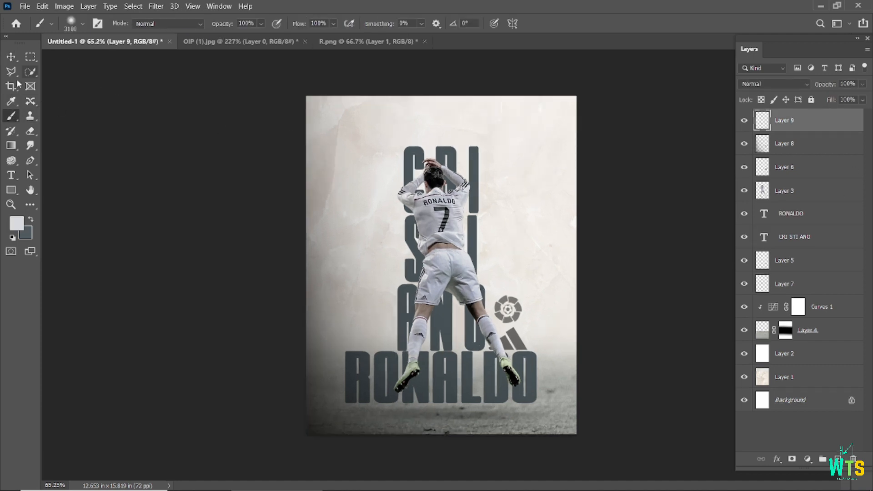
Reduce the brush to 1900 px and paint a soft light grey glow over the poster's upper-right corner
{"action": "scroll", "coordinate": [446, 202], "scroll_direction": "down", "scroll_amount": 7}
{"action": "key", "text": "bracketleft"}
{"action": "key", "text": "bracketleft"}
{"action": "key", "text": "bracketleft"}
{"action": "key", "text": "bracketleft"}
{"action": "key", "text": "bracketleft"}
{"action": "key", "text": "bracketleft"}
{"action": "key", "text": "bracketleft"}
{"action": "key", "text": "bracketleft"}
{"action": "key", "text": "bracketleft"}
{"action": "key", "text": "bracketleft"}
{"action": "key", "text": "bracketleft"}
{"action": "key", "text": "bracketleft"}
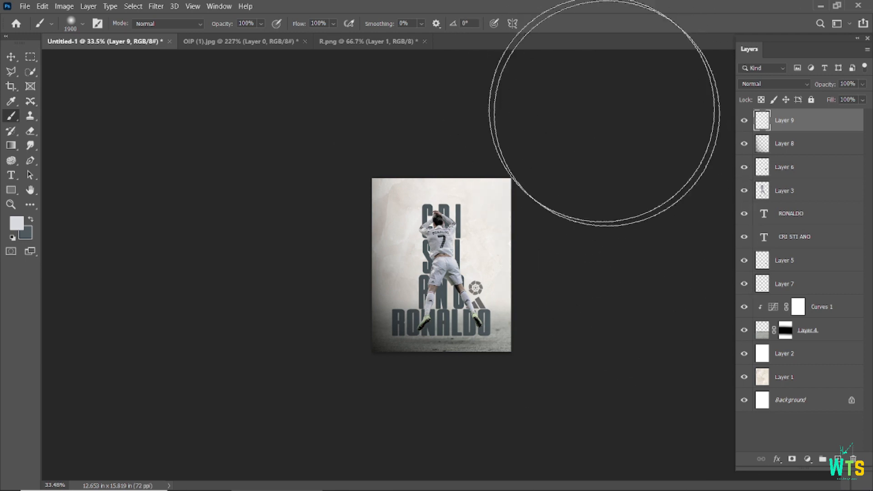
{"action": "left_click", "coordinate": [11, 58]}
{"action": "left_click", "coordinate": [273, 181]}
{"action": "scroll", "coordinate": [460, 274], "scroll_direction": "up", "scroll_amount": 9}
Add a Curves adjustment above all layers and shape a gentle S-curve that darkens the shadows and lifts the highlights
{"action": "left_click_drag", "start_coordinate": [828, 40], "coordinate": [820, 41]}
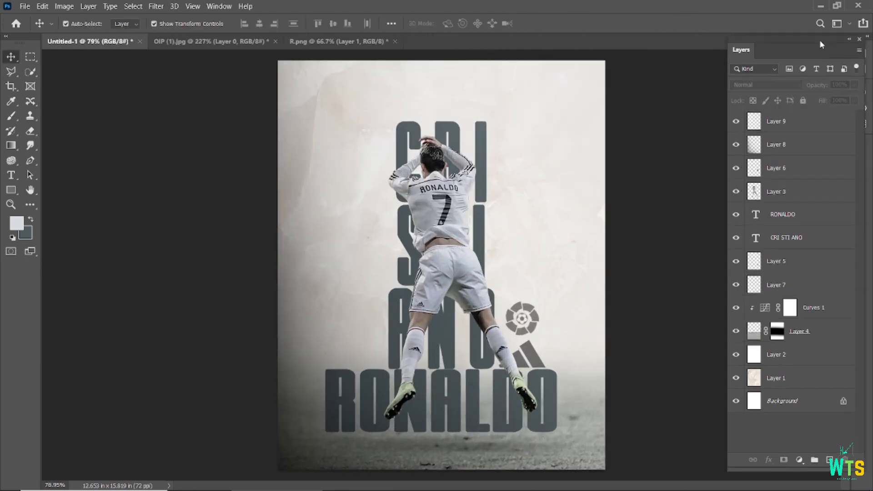
{"action": "left_click", "coordinate": [800, 461]}
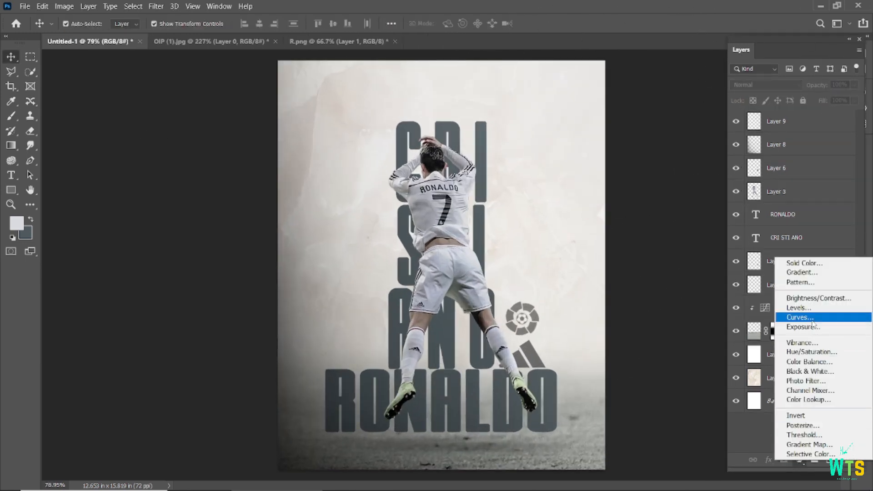
{"action": "left_click", "coordinate": [809, 335]}
{"action": "left_click_drag", "start_coordinate": [132, 362], "coordinate": [134, 369]}
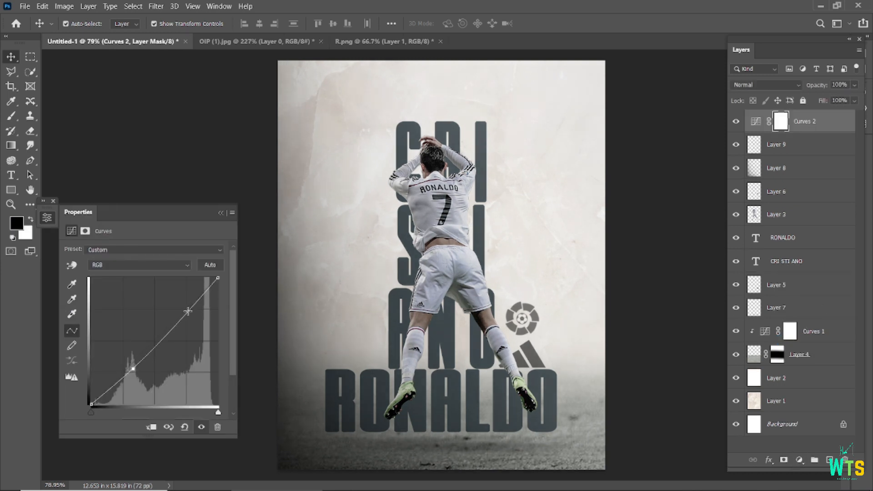
{"action": "mouse_move", "coordinate": [193, 303]}
{"action": "left_mouse_down"}
{"action": "mouse_move", "coordinate": [192, 287]}
{"action": "mouse_move", "coordinate": [192, 300]}
{"action": "left_mouse_up"}
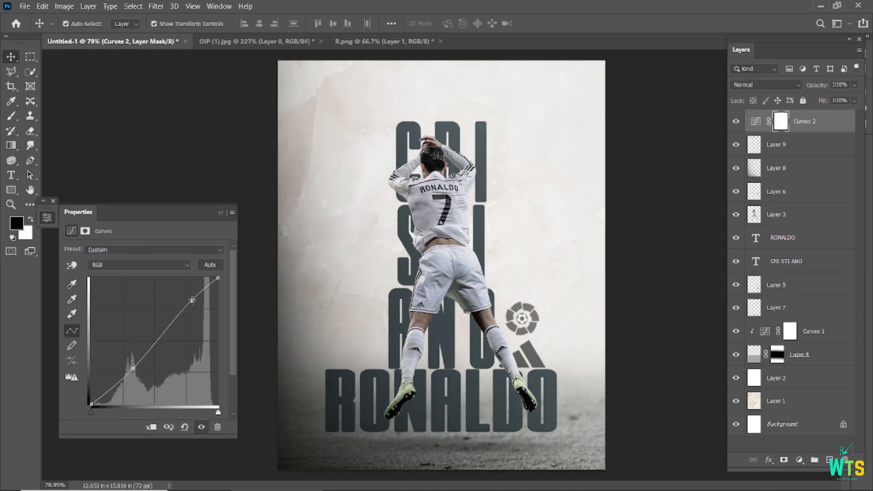
Compare the poster with and without the upper Curves adjustment and the upper-right glow layer
{"action": "left_click", "coordinate": [201, 427]}
{"action": "left_click", "coordinate": [202, 427]}
{"action": "left_click", "coordinate": [201, 428]}
{"action": "left_click", "coordinate": [201, 428]}
{"action": "left_click", "coordinate": [220, 213]}
{"action": "left_click", "coordinate": [204, 240]}
{"action": "scroll", "coordinate": [431, 296], "scroll_direction": "down", "scroll_amount": 2}
{"action": "scroll", "coordinate": [431, 297], "scroll_direction": "up", "scroll_amount": 1}
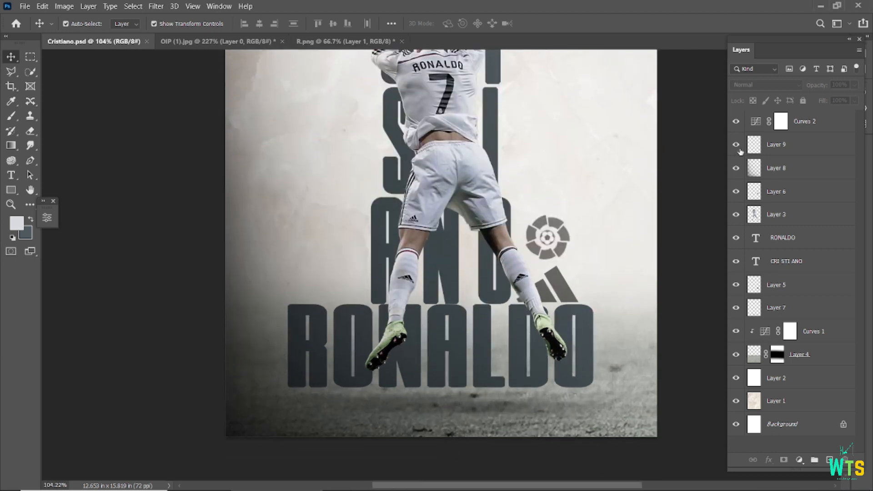
{"action": "left_click", "coordinate": [735, 144]}
{"action": "left_click", "coordinate": [736, 144]}
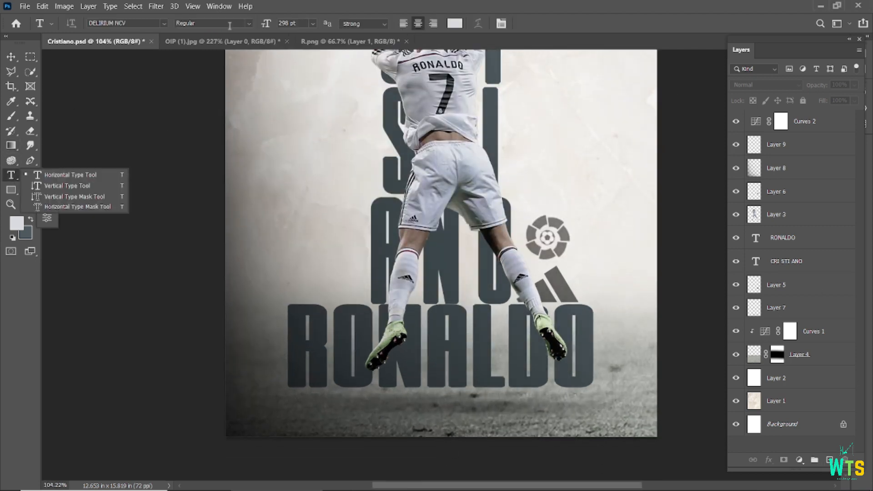
Add a white placeholder text line in the ESP font near the poster's lower-left corner and reduce it to 12 pt
{"action": "left_click", "coordinate": [118, 23]}
{"action": "type", "text": "ESP"}
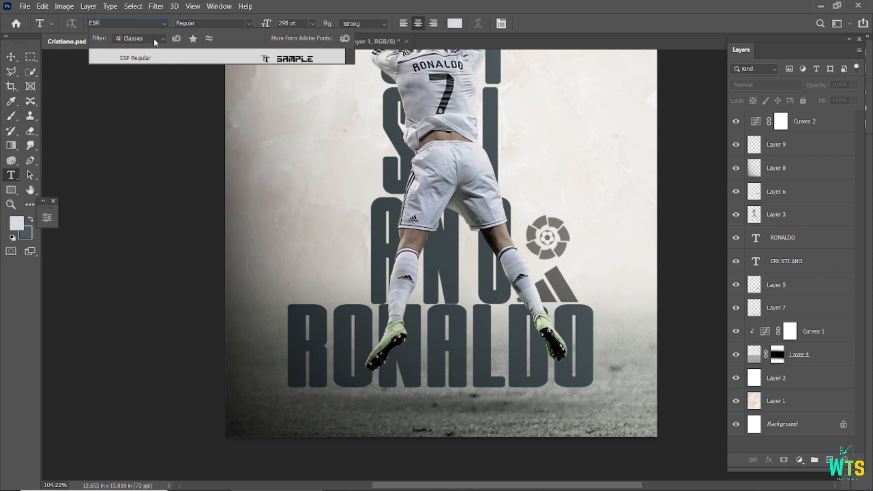
{"action": "left_click", "coordinate": [154, 38]}
{"action": "left_click", "coordinate": [455, 23]}
{"action": "left_click", "coordinate": [572, 285]}
{"action": "left_click", "coordinate": [825, 277]}
{"action": "left_click", "coordinate": [293, 417]}
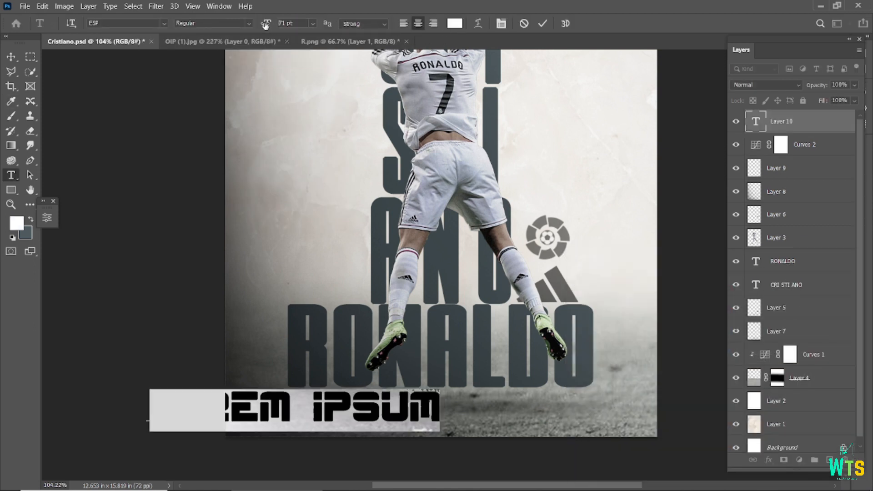
{"action": "left_click_drag", "start_coordinate": [266, 24], "coordinate": [229, 38]}
{"action": "left_click", "coordinate": [541, 23]}
{"action": "left_click", "coordinate": [11, 57]}
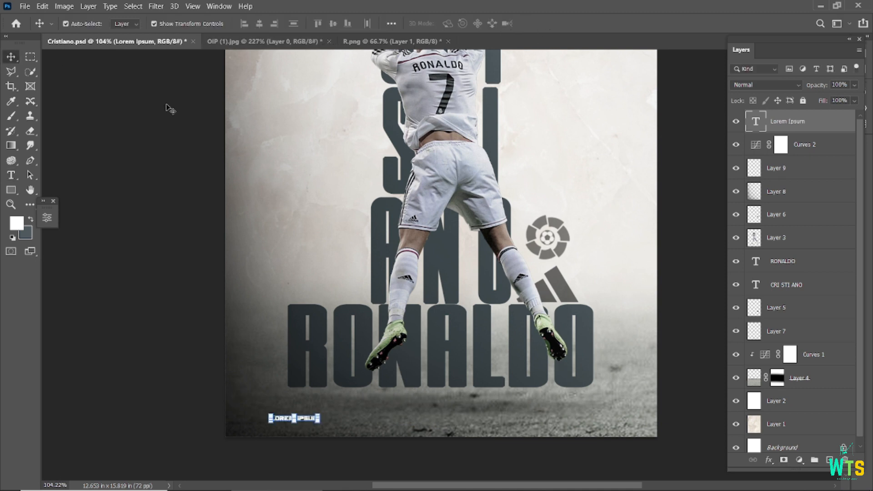
Centre the small placeholder text line horizontally on the poster by aligning it with Layer 2
{"action": "left_click", "coordinate": [170, 109]}
{"action": "scroll", "coordinate": [301, 428], "scroll_direction": "up", "scroll_amount": 3}
{"action": "left_click", "coordinate": [301, 408]}
{"action": "scroll", "coordinate": [302, 404], "scroll_direction": "down", "scroll_amount": 1}
{"action": "left_click", "coordinate": [815, 400], "text": "ctrl"}
{"action": "left_click", "coordinate": [259, 24]}
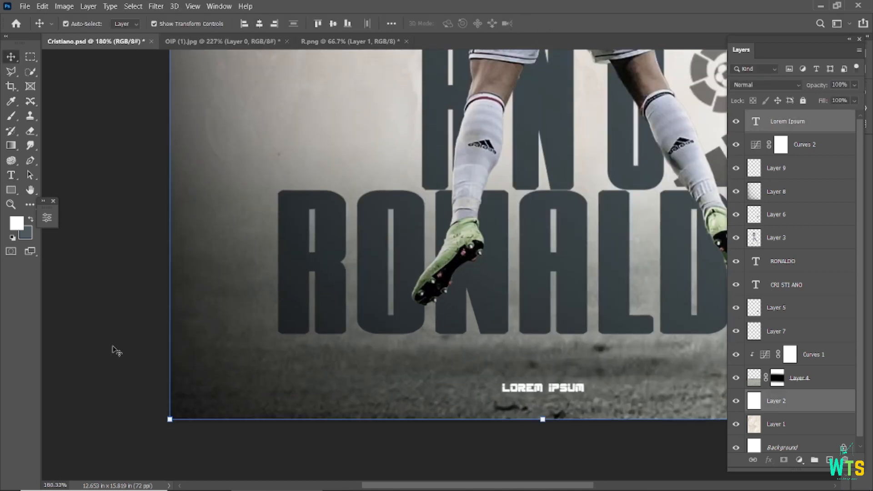
{"action": "left_click", "coordinate": [113, 350]}
{"action": "scroll", "coordinate": [570, 398], "scroll_direction": "up", "scroll_amount": 5}
{"action": "scroll", "coordinate": [467, 370], "scroll_direction": "down", "scroll_amount": 4}
Replace the placeholder text with the channel credit "WTS - Watch Through Shuvo"
{"action": "double_click", "coordinate": [466, 370]}
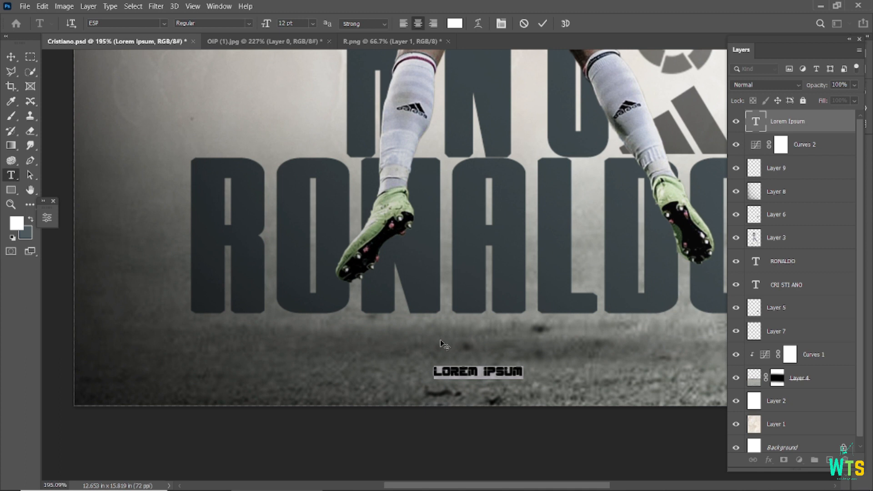
{"action": "type", "text": "WTS - W"}
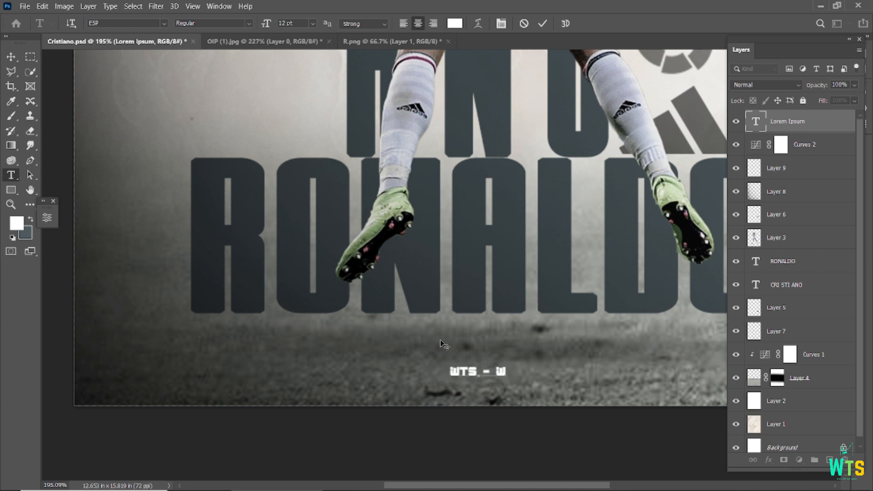
{"action": "type", "text": "ATCH THROUGH SHUVO"}
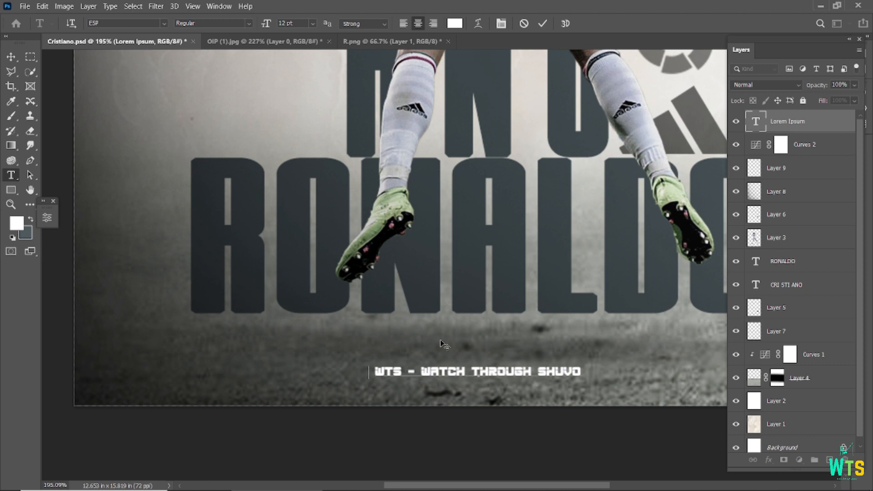
{"action": "key", "text": "ctrl+Return"}
{"action": "key", "text": "v"}
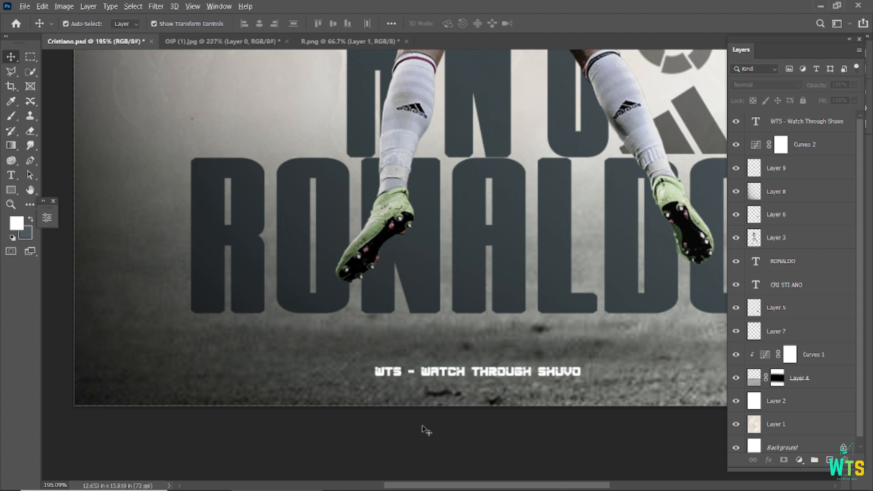
Turn off faux bold for the channel credit text
{"action": "scroll", "coordinate": [424, 430], "scroll_direction": "down", "scroll_amount": 10}
{"action": "scroll", "coordinate": [445, 437], "scroll_direction": "up", "scroll_amount": 12}
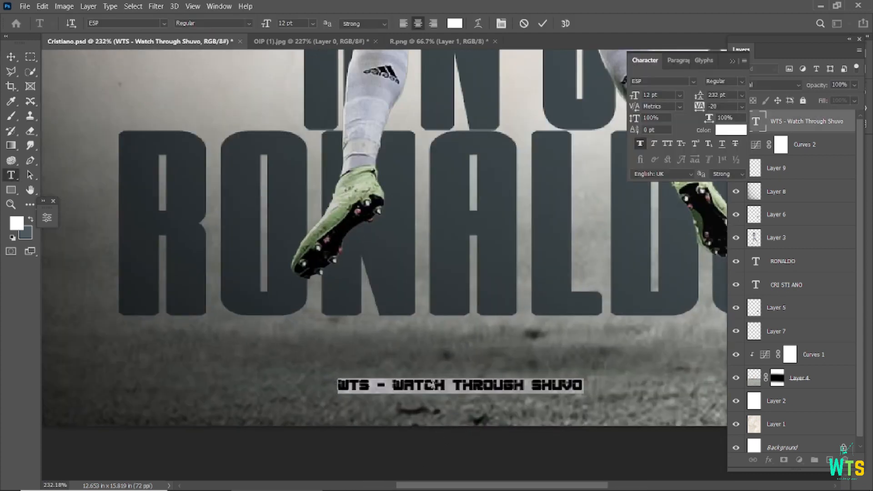
{"action": "left_click", "coordinate": [639, 145]}
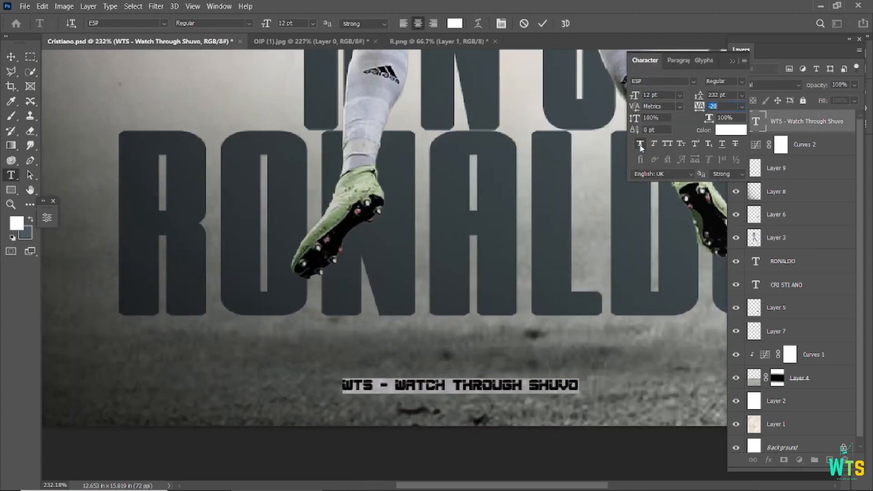
{"action": "left_click", "coordinate": [542, 23]}
{"action": "scroll", "coordinate": [526, 354], "scroll_direction": "down", "scroll_amount": 13}
{"action": "left_click", "coordinate": [627, 350]}
{"action": "scroll", "coordinate": [414, 421], "scroll_direction": "up", "scroll_amount": 1}
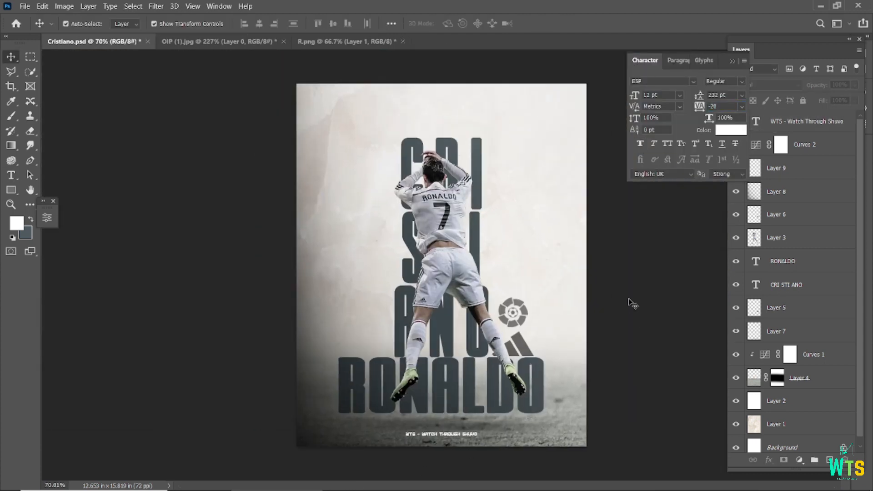
{"action": "left_click", "coordinate": [732, 61]}
Recentre the channel credit horizontally against Layer 2 and nudge it slightly upward near the bottom edge
{"action": "left_click", "coordinate": [444, 439]}
{"action": "scroll", "coordinate": [795, 318], "scroll_direction": "down", "scroll_amount": 1}
{"action": "left_click", "coordinate": [779, 399]}
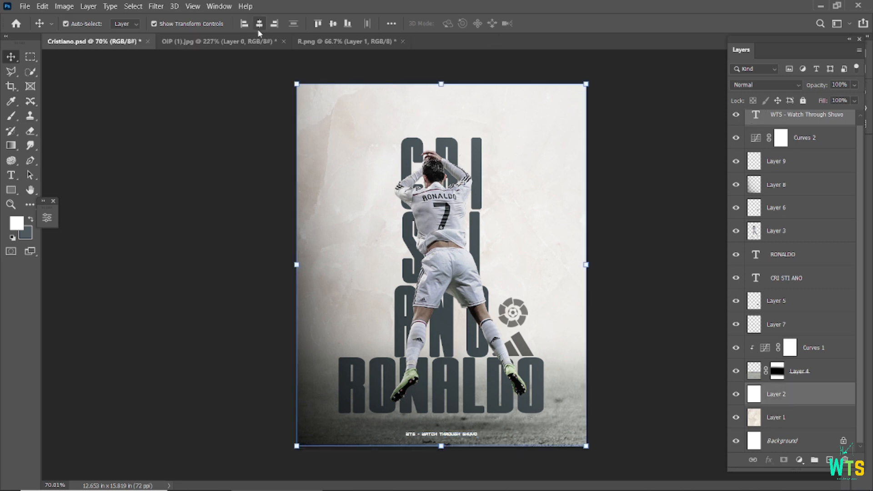
{"action": "left_click", "coordinate": [219, 245]}
{"action": "left_click", "coordinate": [437, 437]}
{"action": "left_click", "coordinate": [436, 434]}
{"action": "key", "text": "Up"}
{"action": "key", "text": "Up"}
{"action": "key", "text": "Up"}
{"action": "key", "text": "Up"}
{"action": "left_click", "coordinate": [629, 401]}
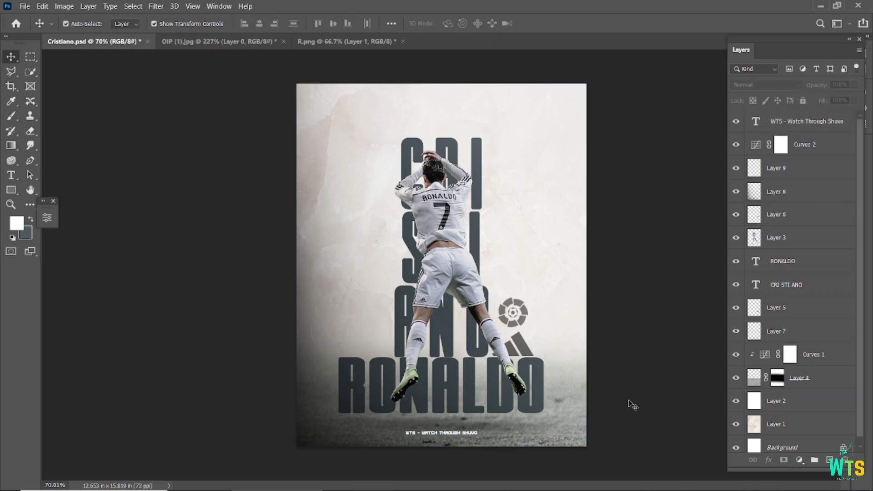
Move the channel credit to the poster's upper-right corner and recolour it dark slate grey #535e63
{"action": "left_click_drag", "start_coordinate": [450, 437], "coordinate": [576, 82]}
{"action": "scroll", "coordinate": [543, 97], "scroll_direction": "up", "scroll_amount": 2}
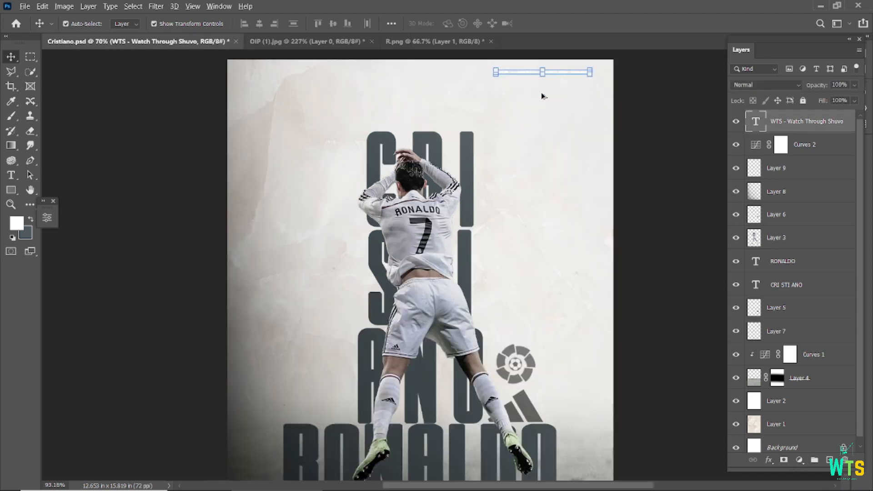
{"action": "double_click", "coordinate": [552, 113]}
{"action": "left_click", "coordinate": [455, 23]}
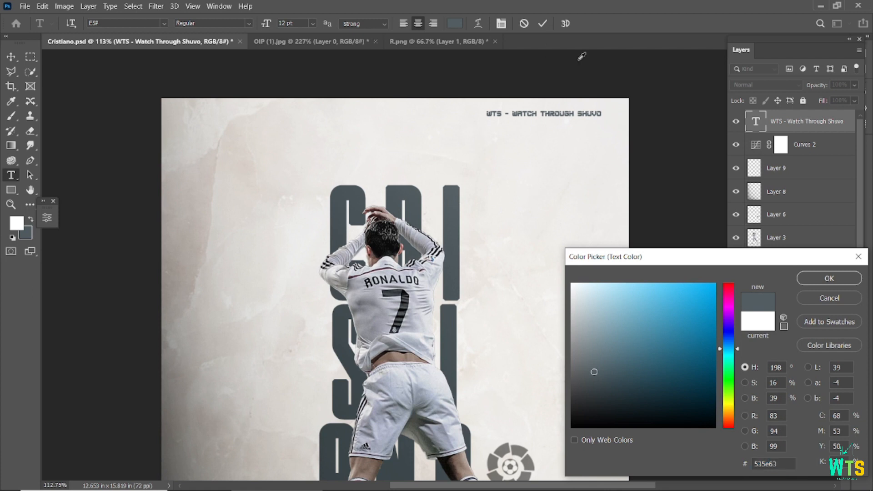
{"action": "left_click", "coordinate": [807, 274]}
{"action": "left_click", "coordinate": [655, 135]}
{"action": "key", "text": "v"}
{"action": "left_click", "coordinate": [655, 136]}
Duplicate the channel credit, rotate the copy to vertical and place it along the poster's right edge below the original
{"action": "left_click_drag", "start_coordinate": [561, 113], "coordinate": [575, 160]}
{"action": "key", "text": "ctrl+t"}
{"action": "left_click_drag", "start_coordinate": [619, 168], "coordinate": [550, 214]}
{"action": "key", "text": "Return"}
{"action": "left_click_drag", "start_coordinate": [562, 169], "coordinate": [611, 171]}
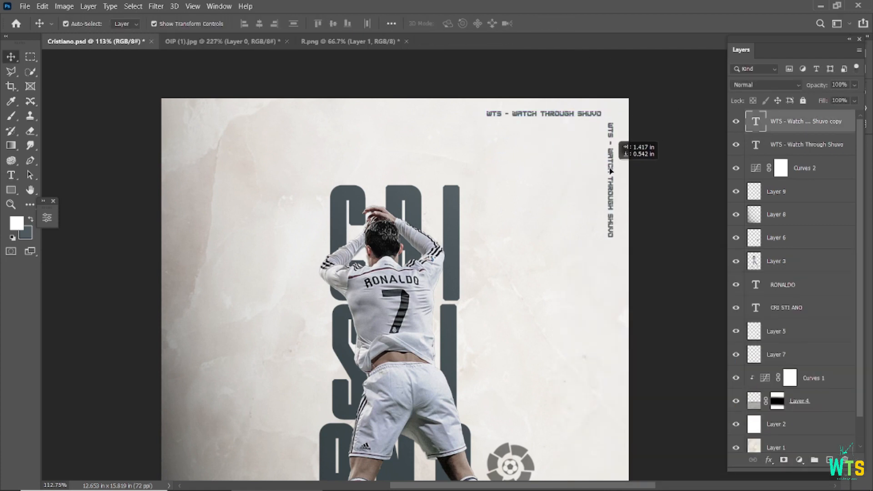
{"action": "left_click", "coordinate": [655, 135]}
Shift the horizontal credit closer to the upper-right corner and adjust the vertical copy beneath its right end
{"action": "scroll", "coordinate": [609, 107], "scroll_direction": "up", "scroll_amount": 5}
{"action": "left_click", "coordinate": [583, 118]}
{"action": "left_click_drag", "start_coordinate": [582, 118], "coordinate": [600, 120]}
{"action": "left_click_drag", "start_coordinate": [612, 154], "coordinate": [612, 151]}
{"action": "left_click", "coordinate": [655, 151]}
{"action": "scroll", "coordinate": [649, 194], "scroll_direction": "down", "scroll_amount": 6}
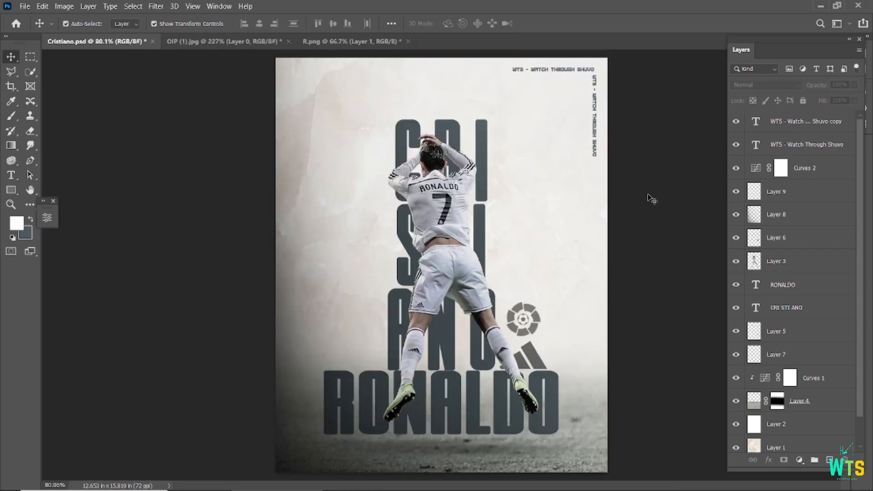
Delete the vertical copy of the channel credit
{"action": "left_click", "coordinate": [597, 134]}
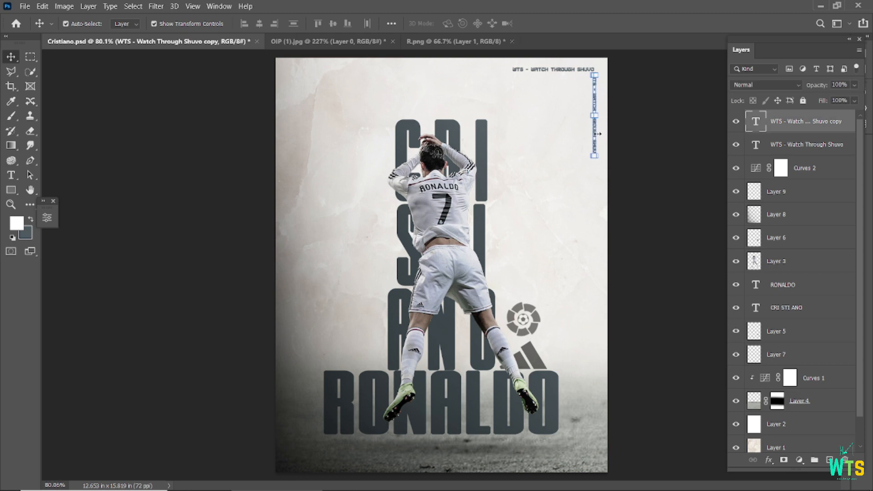
{"action": "key", "text": "Delete"}
{"action": "scroll", "coordinate": [530, 298], "scroll_direction": "down", "scroll_amount": 1}
Add a white, centred Lorem ipsum paragraph box in Montserrat Regular across the poster, at 15 pt with 18 pt leading
{"action": "left_click", "coordinate": [11, 175]}
{"action": "left_click", "coordinate": [163, 23]}
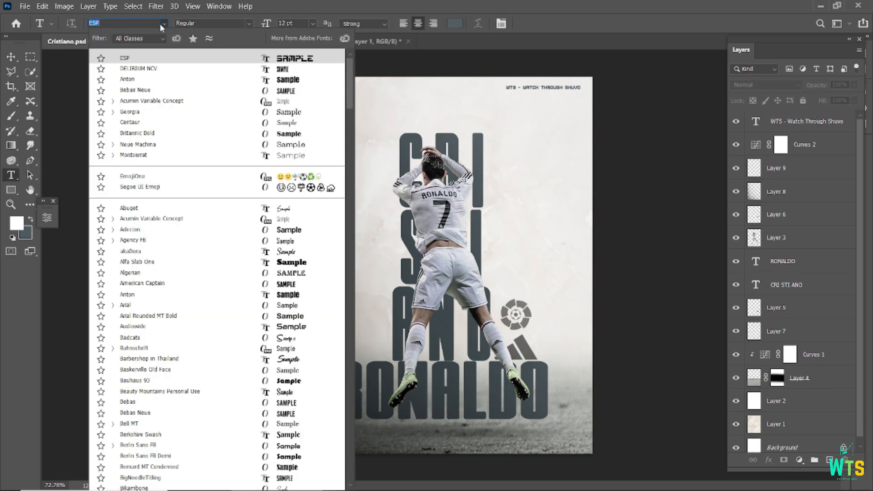
{"action": "left_click", "coordinate": [113, 155]}
{"action": "left_click", "coordinate": [136, 231]}
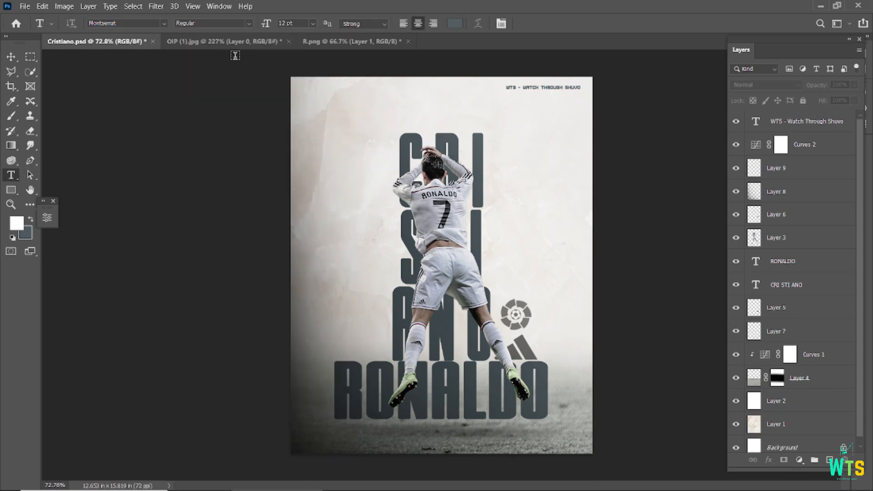
{"action": "left_click", "coordinate": [450, 24]}
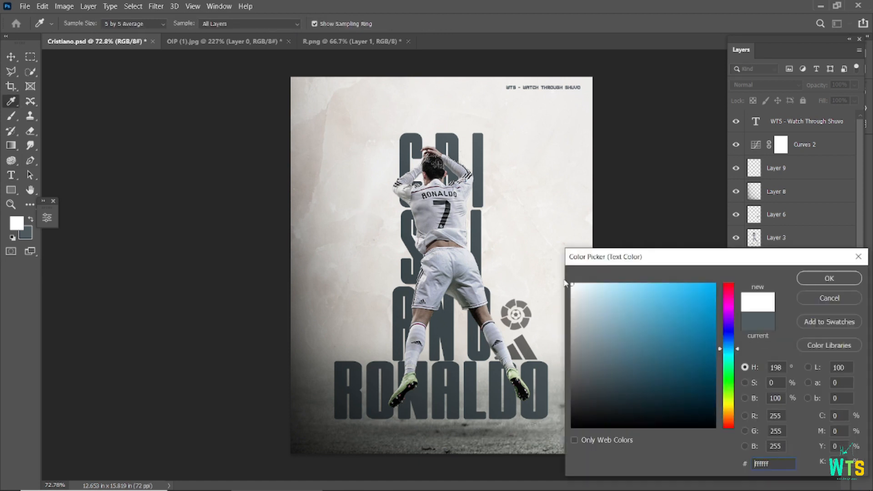
{"action": "left_click", "coordinate": [829, 276]}
{"action": "left_click_drag", "start_coordinate": [333, 149], "coordinate": [551, 176]}
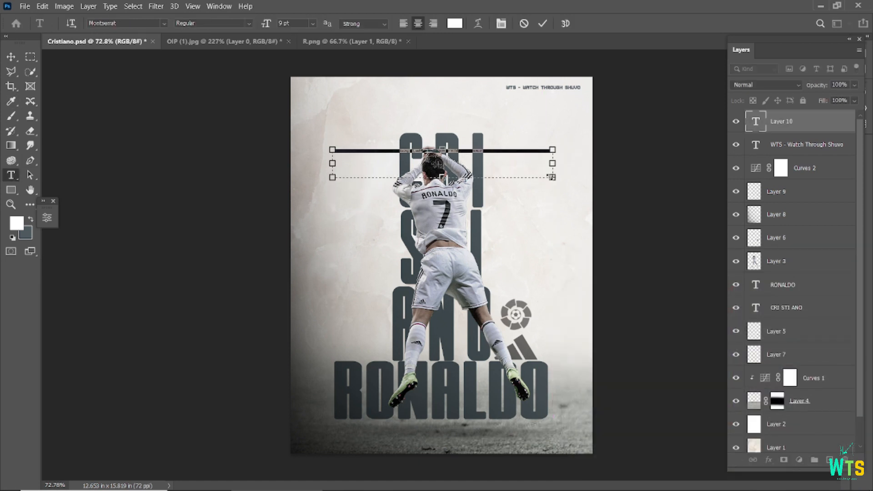
{"action": "key", "text": "ctrl+t"}
{"action": "left_click_drag", "start_coordinate": [697, 98], "coordinate": [577, 107]}
{"action": "left_click_drag", "start_coordinate": [634, 95], "coordinate": [639, 100]}
{"action": "left_click", "coordinate": [542, 23]}
{"action": "key", "text": "v"}
{"action": "left_click", "coordinate": [268, 73]}
Move the Lorem ipsum paragraph below the RONALDO lettering and centre it horizontally against Layer 2
{"action": "left_click_drag", "start_coordinate": [364, 162], "coordinate": [390, 439]}
{"action": "left_click", "coordinate": [776, 424], "text": "ctrl"}
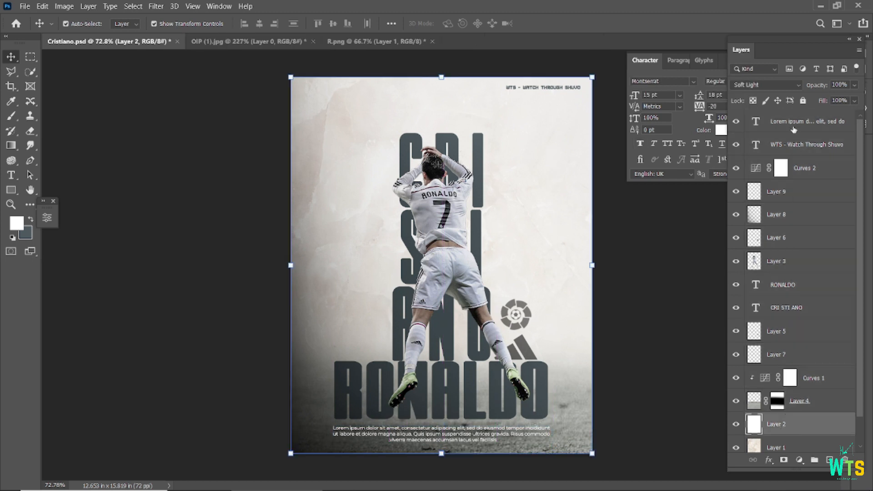
{"action": "left_click", "coordinate": [259, 24]}
{"action": "left_click", "coordinate": [409, 458]}
{"action": "scroll", "coordinate": [452, 432], "scroll_direction": "up", "scroll_amount": 4}
{"action": "scroll", "coordinate": [453, 432], "scroll_direction": "down", "scroll_amount": 7}
{"action": "scroll", "coordinate": [457, 433], "scroll_direction": "up", "scroll_amount": 3}
Narrow the Lorem ipsum paragraph box slightly so its lines rewrap within the width of the RONALDO lettering
{"action": "double_click", "coordinate": [458, 433]}
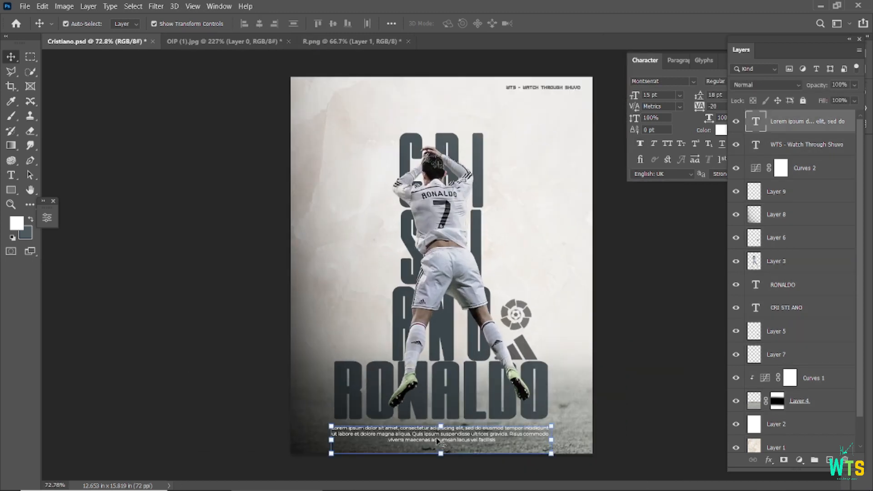
{"action": "left_click_drag", "start_coordinate": [555, 437], "coordinate": [547, 438]}
{"action": "left_click", "coordinate": [542, 23]}
{"action": "key", "text": "v"}
{"action": "left_click", "coordinate": [617, 289]}
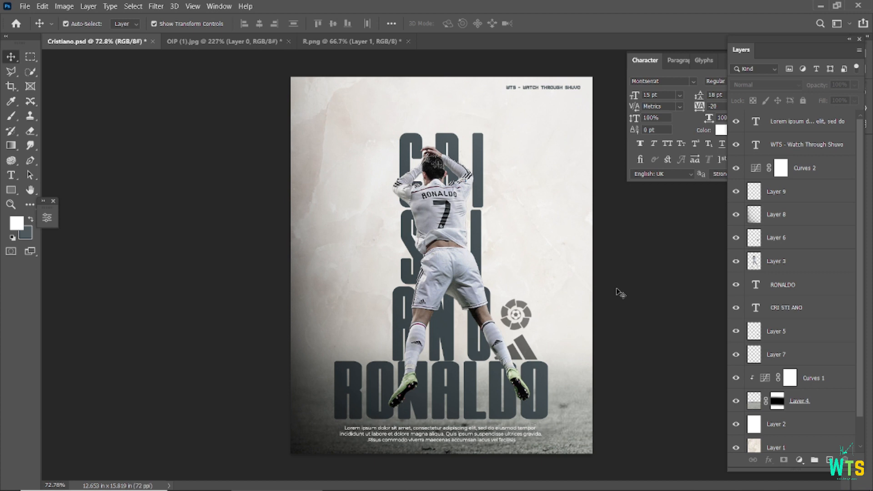
Nudge the Lorem ipsum paragraph upward to sit just beneath the RONALDO lettering
{"action": "left_click_drag", "start_coordinate": [431, 439], "coordinate": [431, 439]}
{"action": "key", "text": "Up"}
{"action": "key", "text": "Up"}
{"action": "key", "text": "Up"}
{"action": "key", "text": "Up"}
{"action": "key", "text": "Up"}
{"action": "key", "text": "Up"}
{"action": "key", "text": "Up"}
{"action": "key", "text": "Up"}
{"action": "key", "text": "Up"}
{"action": "key", "text": "Up"}
{"action": "key", "text": "Up"}
{"action": "key", "text": "Up"}
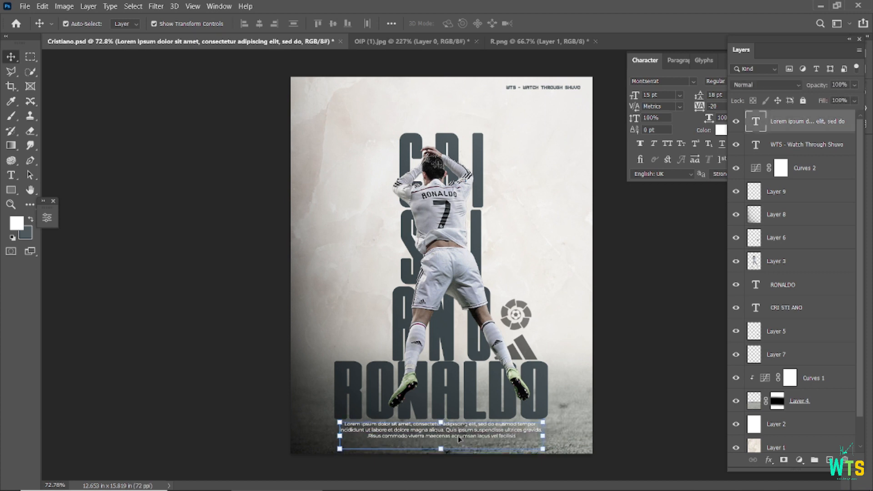
{"action": "left_click", "coordinate": [612, 354]}
Try faux bold on the Lorem ipsum paragraph
{"action": "double_click", "coordinate": [462, 434]}
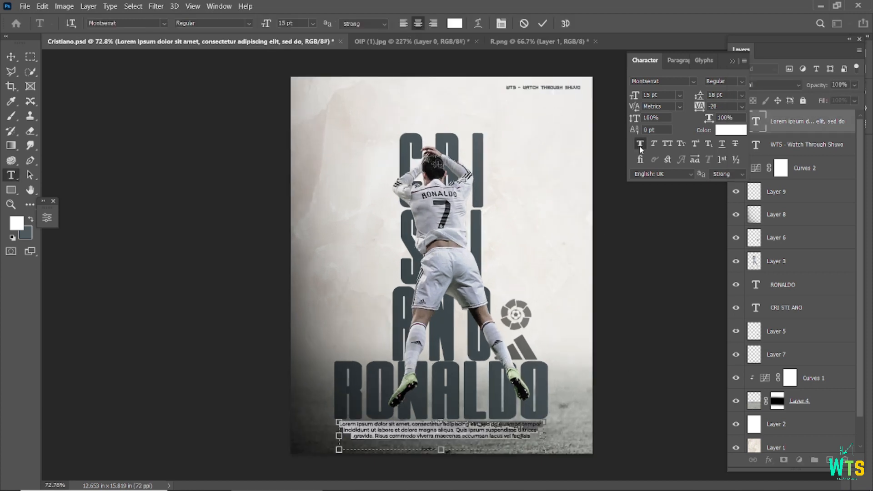
{"action": "left_click", "coordinate": [542, 23]}
{"action": "key", "text": "v"}
{"action": "left_click", "coordinate": [623, 260]}
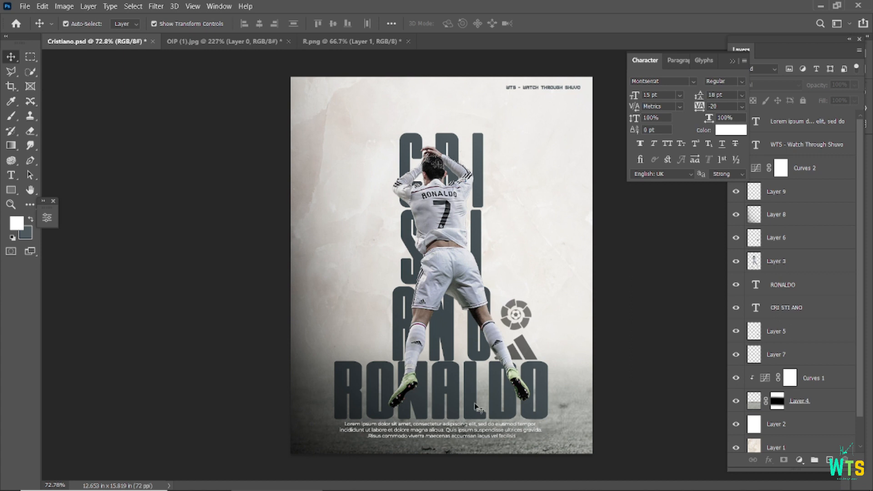
Move the 9793 [Converted] texture layer directly above the RONALDO text layer and clip it to that lettering
{"action": "scroll", "coordinate": [436, 406], "scroll_direction": "down", "scroll_amount": 2}
{"action": "scroll", "coordinate": [428, 417], "scroll_direction": "up", "scroll_amount": 1}
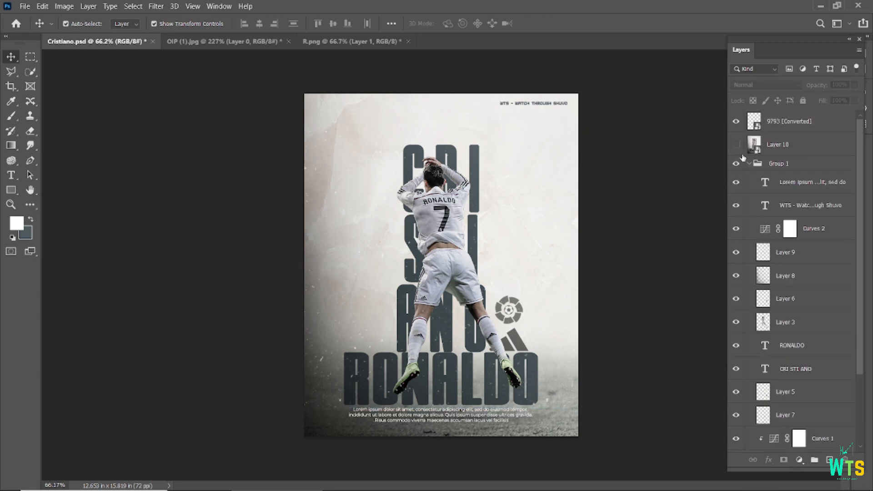
{"action": "left_click_drag", "start_coordinate": [795, 120], "coordinate": [798, 356]}
{"action": "left_click", "coordinate": [797, 328]}
{"action": "left_click", "coordinate": [796, 333], "text": "alt"}
Duplicate the texture layer above the CRI STI ANO text layer and clip the copy to that lettering
{"action": "left_click", "coordinate": [795, 369]}
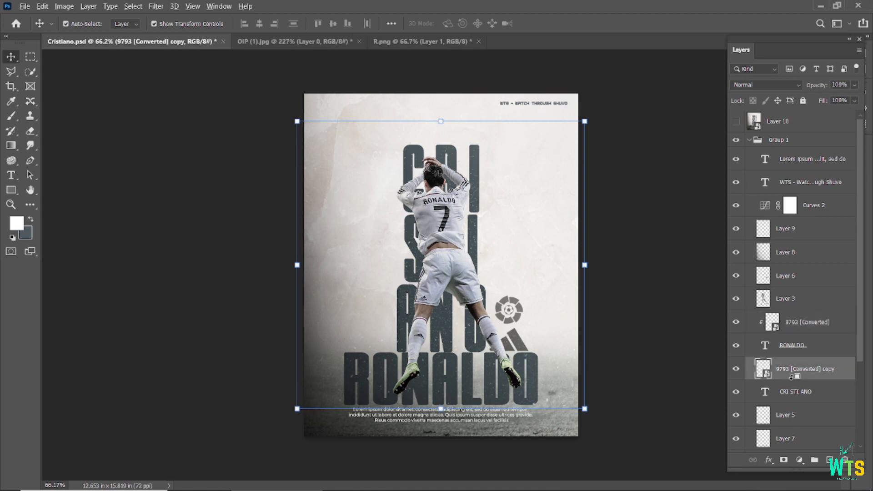
{"action": "left_click", "coordinate": [796, 380], "text": "alt"}
{"action": "left_click", "coordinate": [699, 339]}
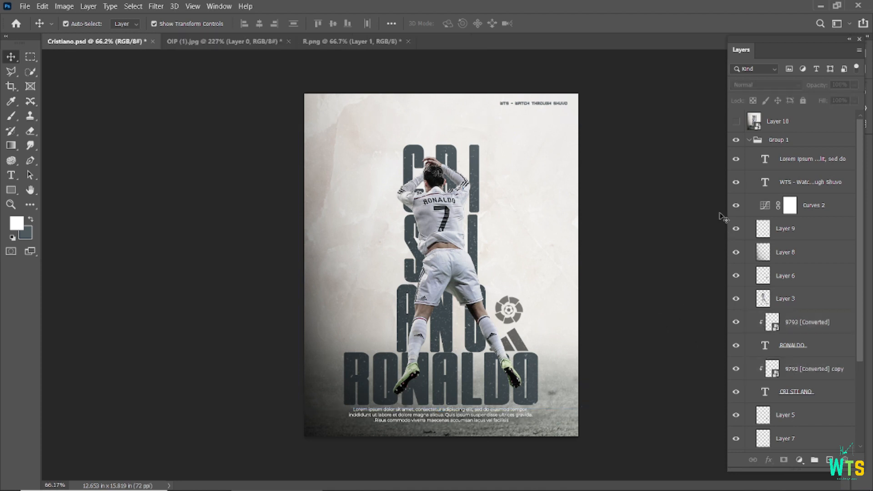
Stamp all visible layers into a new top layer, delete the older hidden merged layer and collapse Group 1
{"action": "key", "text": "ctrl+alt+shift+e"}
{"action": "left_click_drag", "start_coordinate": [807, 121], "coordinate": [844, 457]}
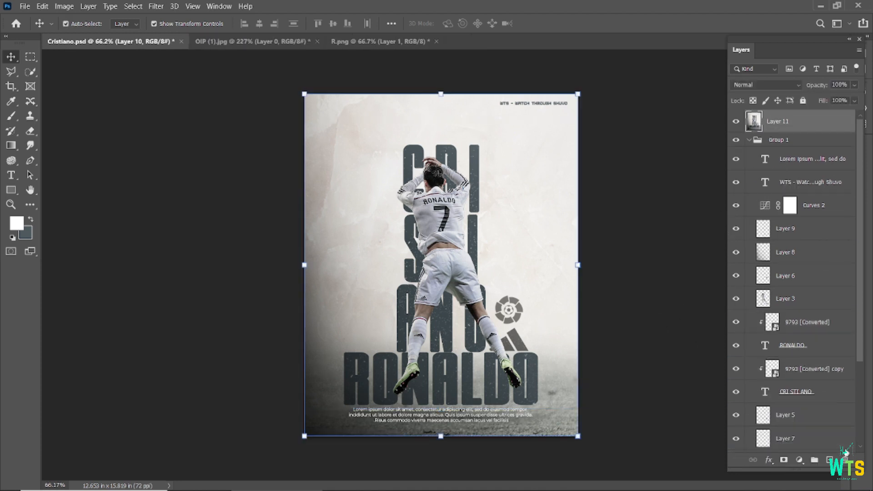
{"action": "left_click", "coordinate": [749, 140]}
Apply the Camera Raw Filter to the merged layer with exposure -0.25, shadows +12 and texture +5, comparing before and after
{"action": "left_click", "coordinate": [156, 6]}
{"action": "left_click", "coordinate": [171, 85]}
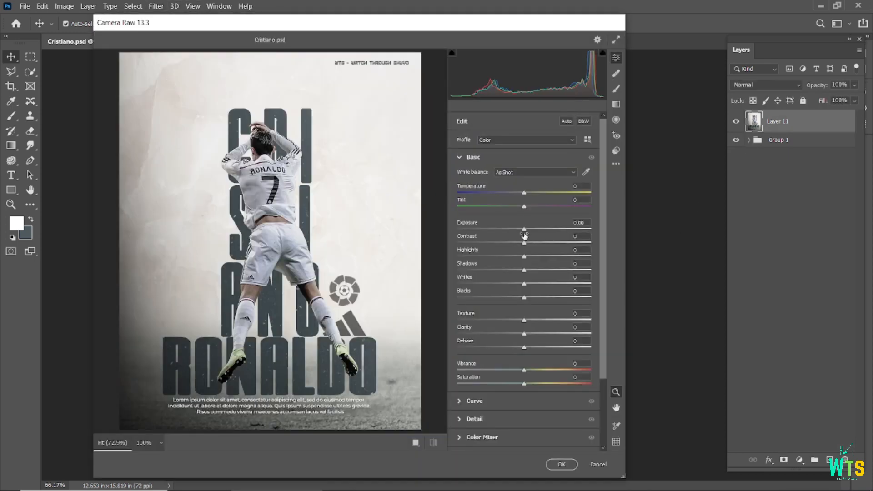
{"action": "left_click_drag", "start_coordinate": [526, 232], "coordinate": [522, 233]}
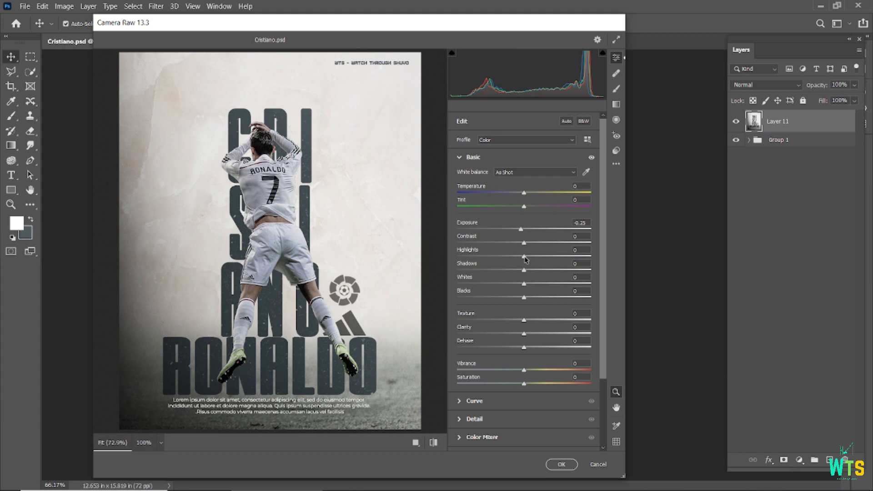
{"action": "left_click_drag", "start_coordinate": [523, 272], "coordinate": [532, 273]}
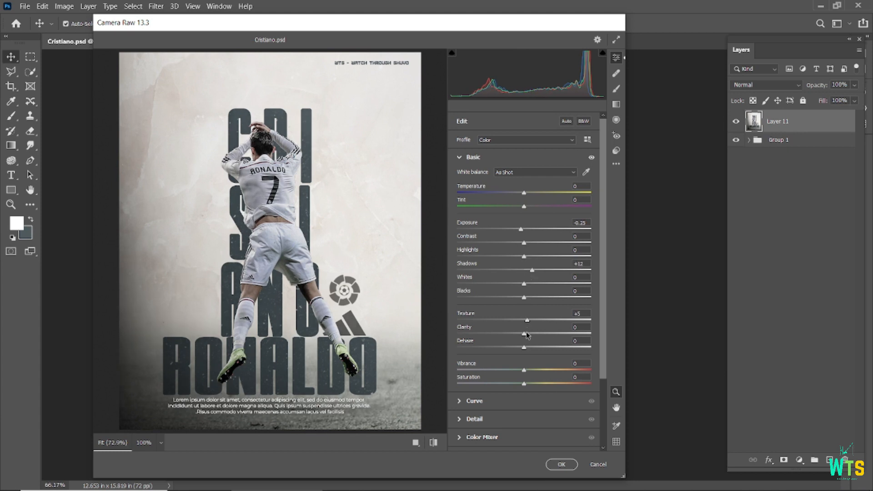
{"action": "scroll", "coordinate": [299, 320], "scroll_direction": "down", "scroll_amount": 1}
{"action": "left_click", "coordinate": [434, 443]}
{"action": "left_click", "coordinate": [434, 443]}
{"action": "left_click", "coordinate": [434, 443]}
{"action": "left_click", "coordinate": [433, 444]}
{"action": "left_click", "coordinate": [561, 464]}
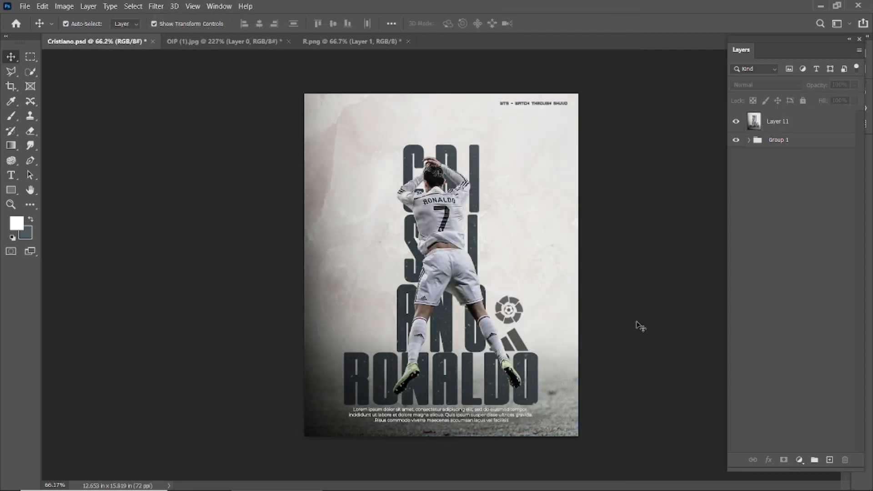
View the finished poster in full-screen mode
{"action": "key", "text": "f"}
{"action": "key", "text": "f"}
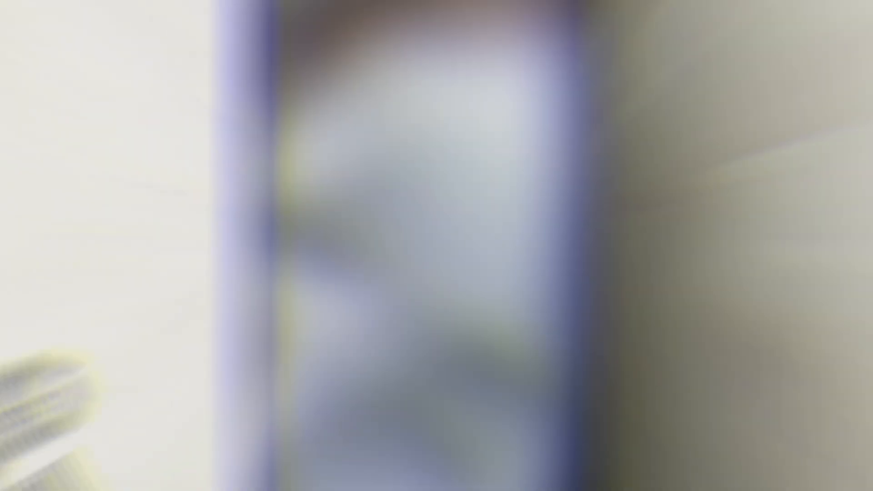